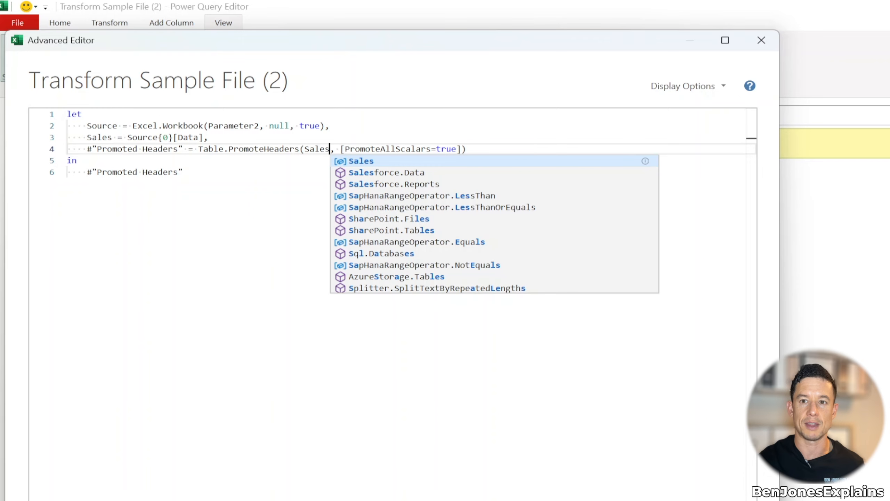
- Apply the edited Transform Sample File (2) code with Promoted Headers referencing Sales, and select the NoTables query
{"action": "key", "text": "Escape"}
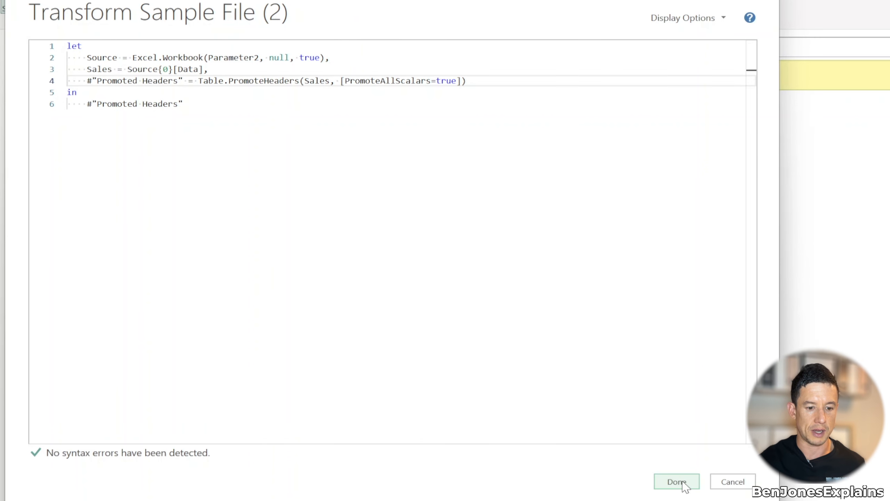
{"action": "left_click", "coordinate": [683, 481]}
{"action": "left_click", "coordinate": [72, 377]}
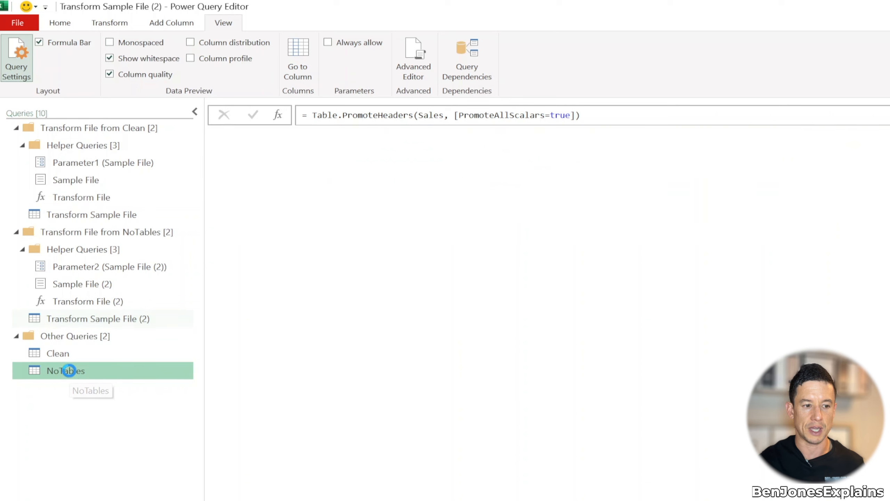
- Close the query editor and load the NoTables query as a table into the existing Messy worksheet at cell A3
{"action": "left_click", "coordinate": [60, 23]}
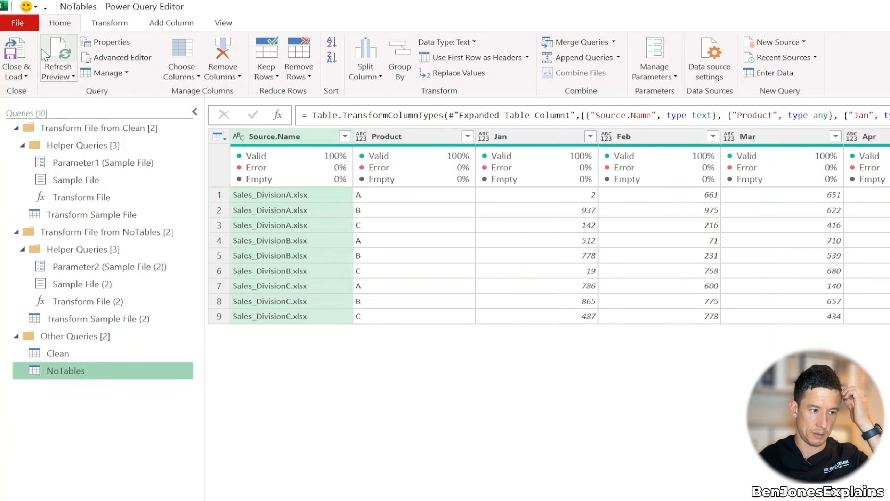
{"action": "left_click", "coordinate": [16, 74]}
{"action": "left_click", "coordinate": [42, 107]}
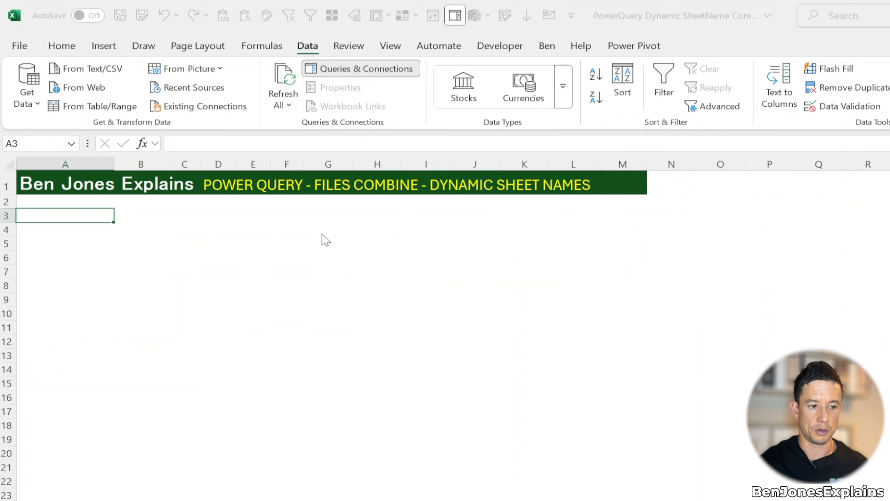
{"action": "left_click", "coordinate": [39, 208]}
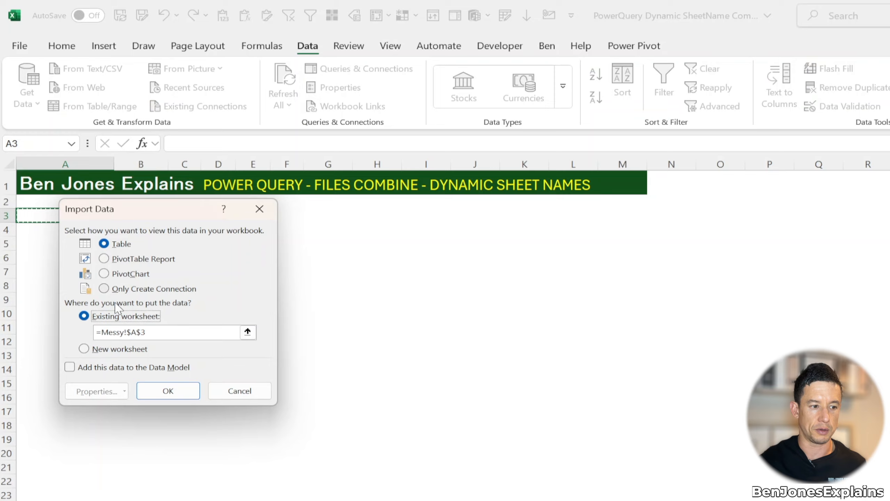
{"action": "left_click", "coordinate": [168, 390]}
- Check the loaded table's rows for Sales_DivisionA, Sales_DivisionB and Sales_DivisionC in turn
{"action": "left_click_drag", "start_coordinate": [63, 230], "coordinate": [301, 258]}
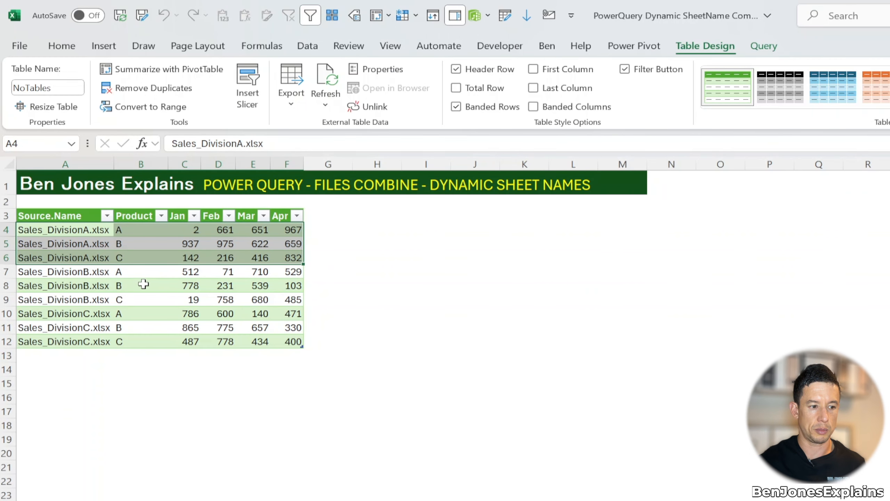
{"action": "left_click_drag", "start_coordinate": [79, 273], "coordinate": [294, 303]}
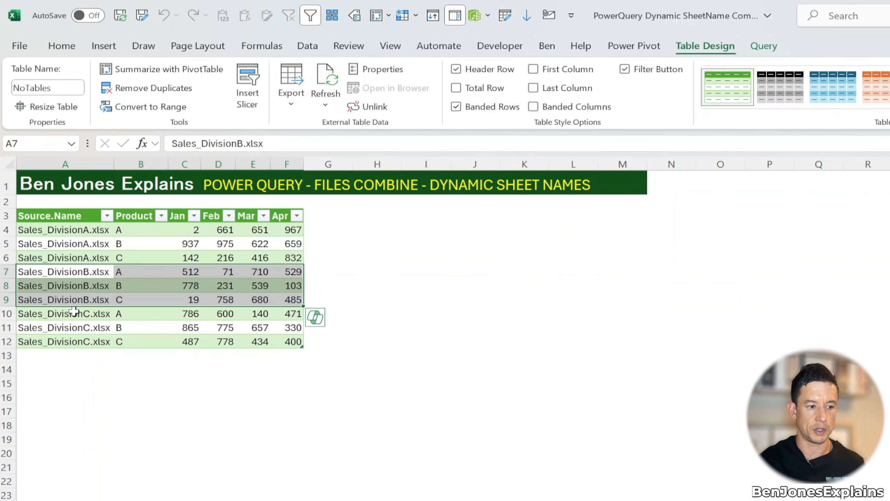
{"action": "left_click_drag", "start_coordinate": [73, 312], "coordinate": [296, 342]}
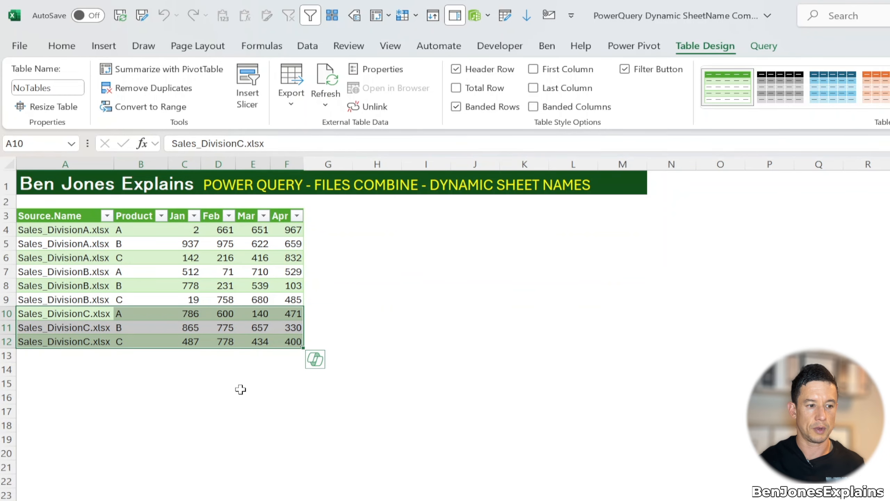
{"action": "left_click", "coordinate": [234, 387]}
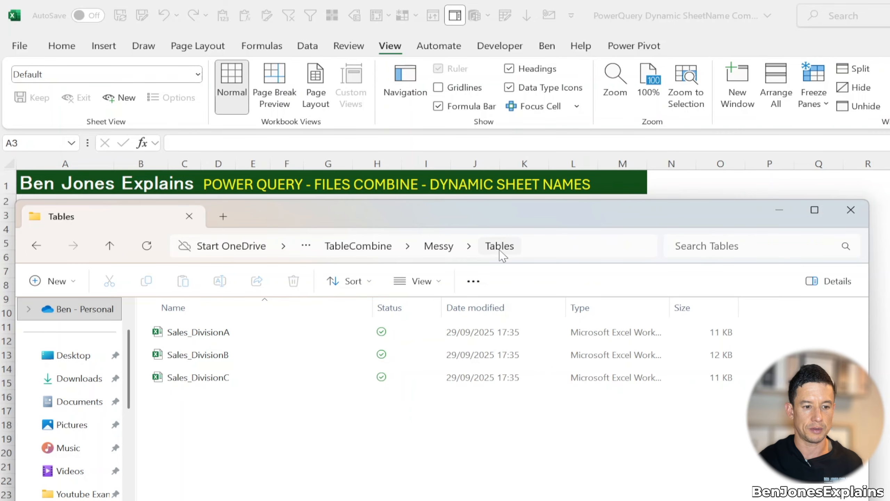
- Open the Sales_DivisionA workbook from the Tables folder and check the name of its table
{"action": "double_click", "coordinate": [189, 333]}
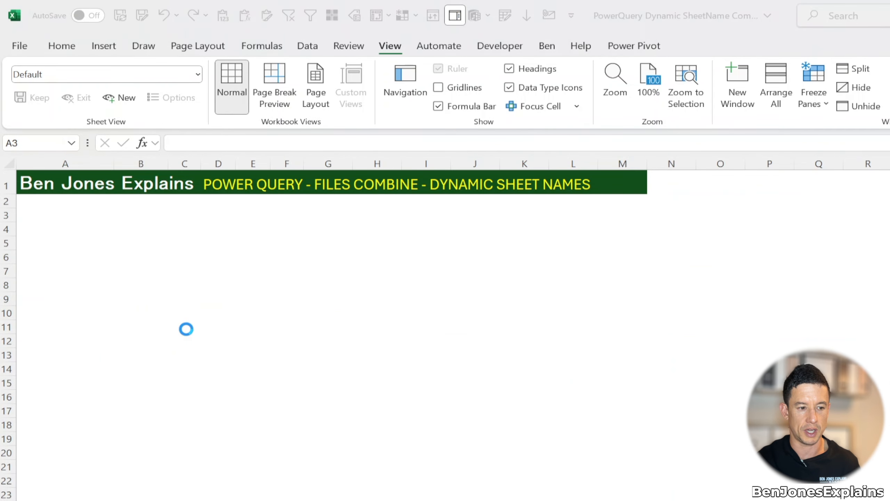
{"action": "left_click", "coordinate": [37, 177]}
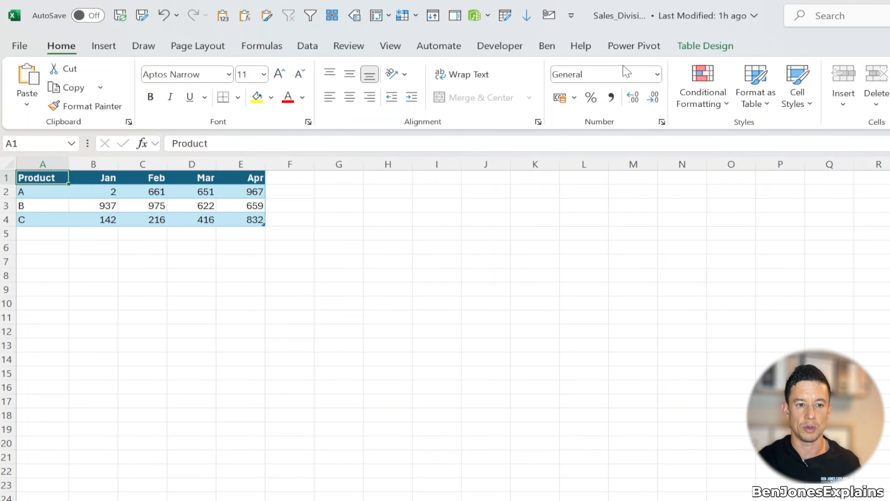
{"action": "left_click", "coordinate": [700, 51]}
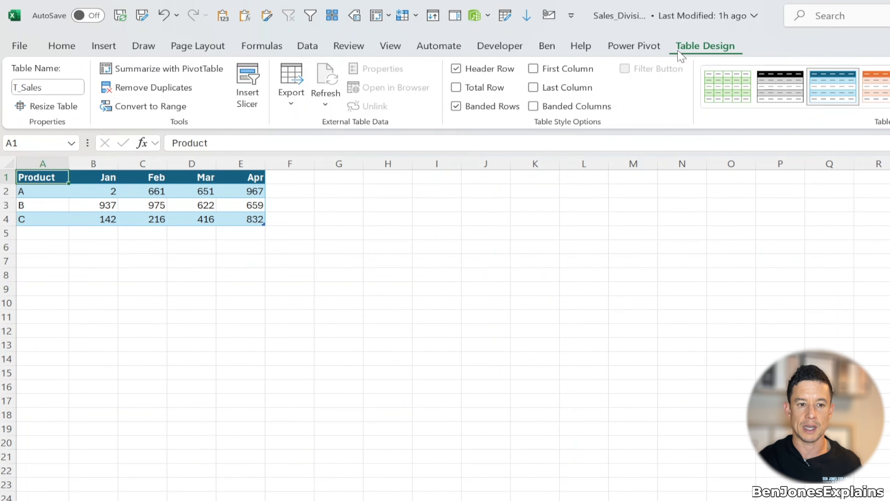
{"action": "left_click", "coordinate": [51, 91]}
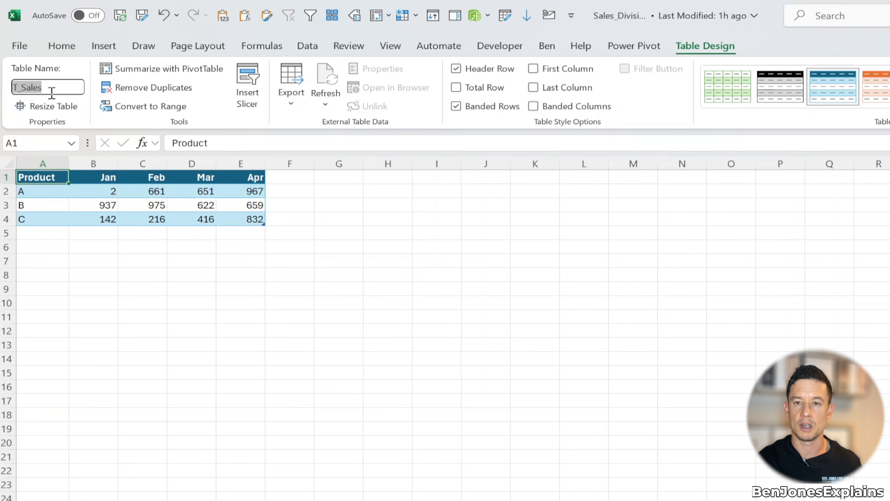
{"action": "left_click", "coordinate": [241, 288]}
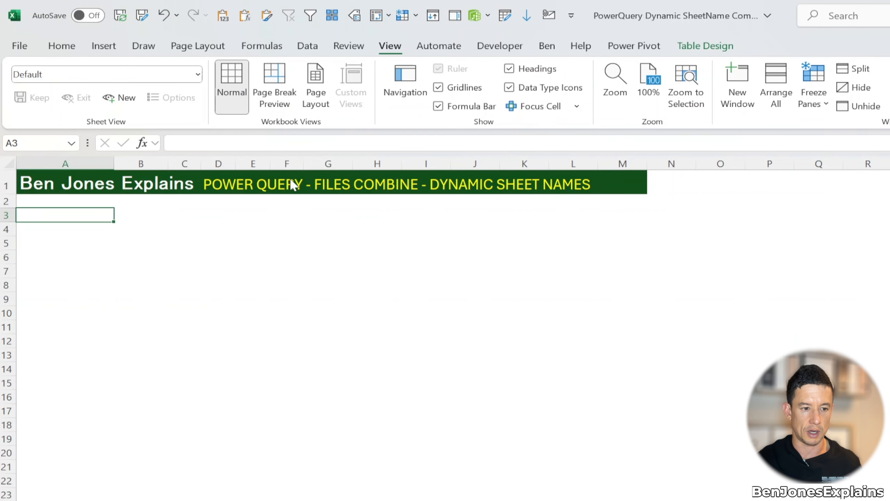
- Import the Tables folder and combine its workbooks by the T_Sales table into a query opened in the Power Query Editor
{"action": "left_click", "coordinate": [317, 46]}
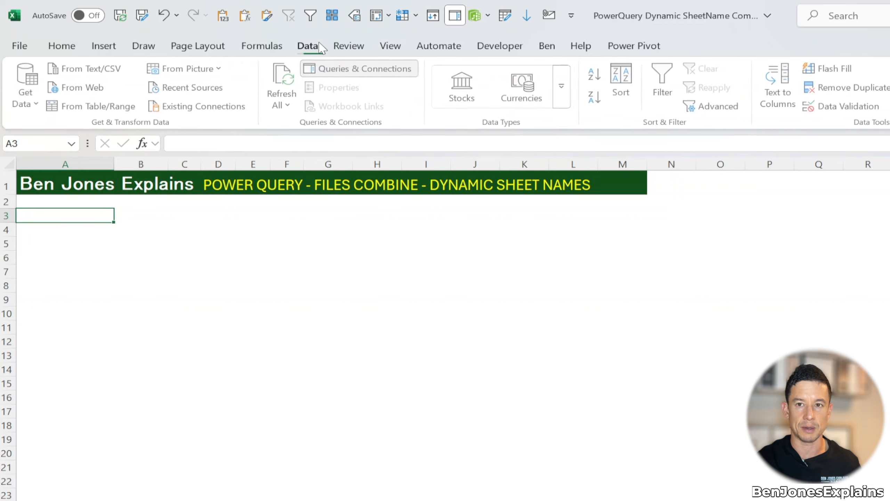
{"action": "left_click", "coordinate": [29, 107]}
{"action": "mouse_move", "coordinate": [105, 157]}
{"action": "left_click", "coordinate": [277, 306]}
{"action": "left_click", "coordinate": [528, 363]}
{"action": "left_click", "coordinate": [715, 498]}
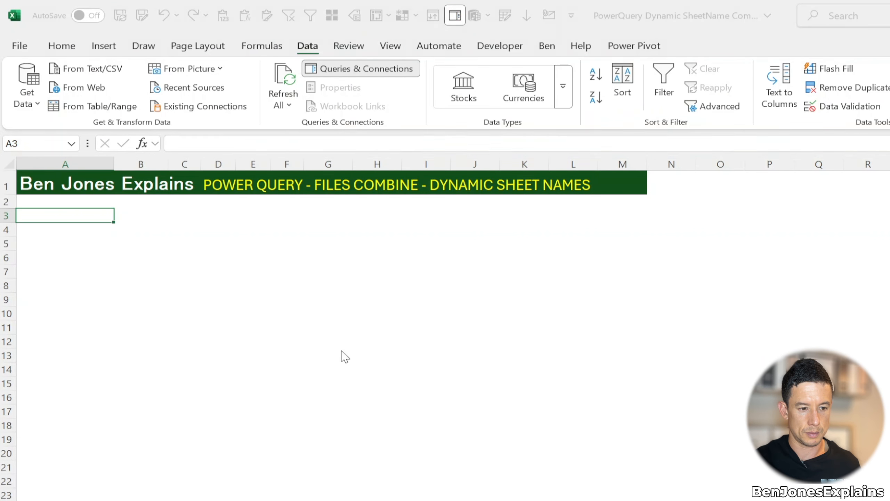
{"action": "left_click", "coordinate": [394, 278]}
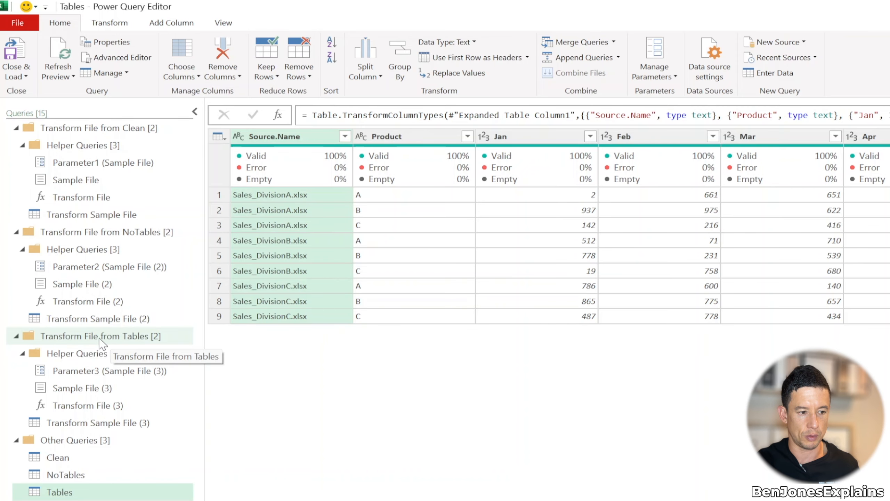
- Compare the item name and kind referenced in the Transform Sample File (3) formula with those in Transform Sample File
{"action": "left_click", "coordinate": [90, 423]}
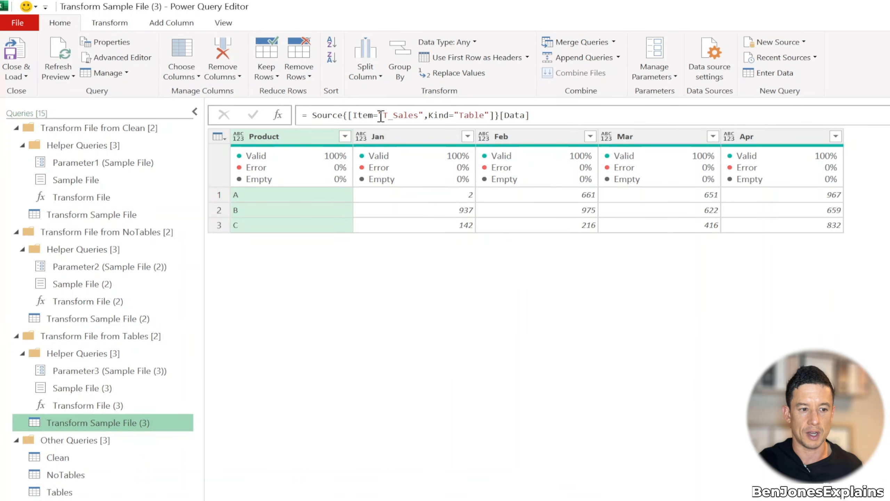
{"action": "left_click_drag", "start_coordinate": [385, 115], "coordinate": [418, 115]}
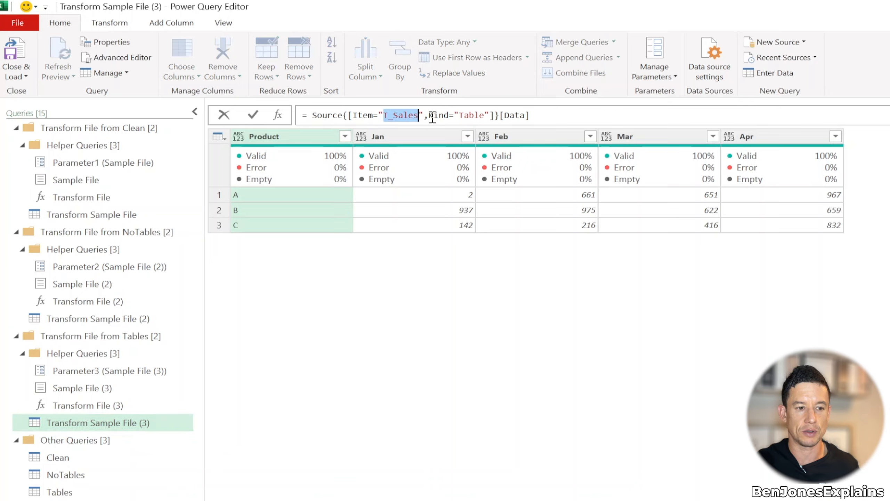
{"action": "left_click_drag", "start_coordinate": [459, 115], "coordinate": [485, 117]}
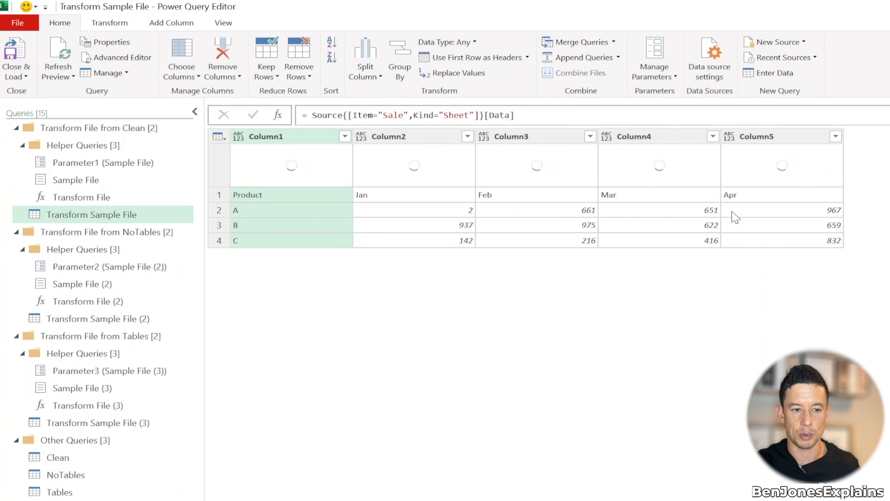
{"action": "left_click_drag", "start_coordinate": [383, 115], "coordinate": [468, 117]}
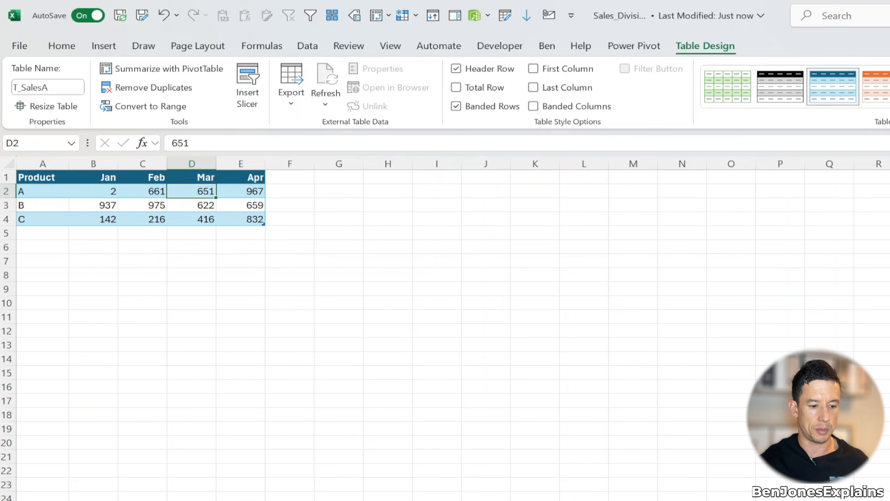
- Inspect the TablesDiffNames folder and check the table name in each of its three open division workbooks
{"action": "key", "text": "alt+Tab"}
{"action": "left_click", "coordinate": [256, 420]}
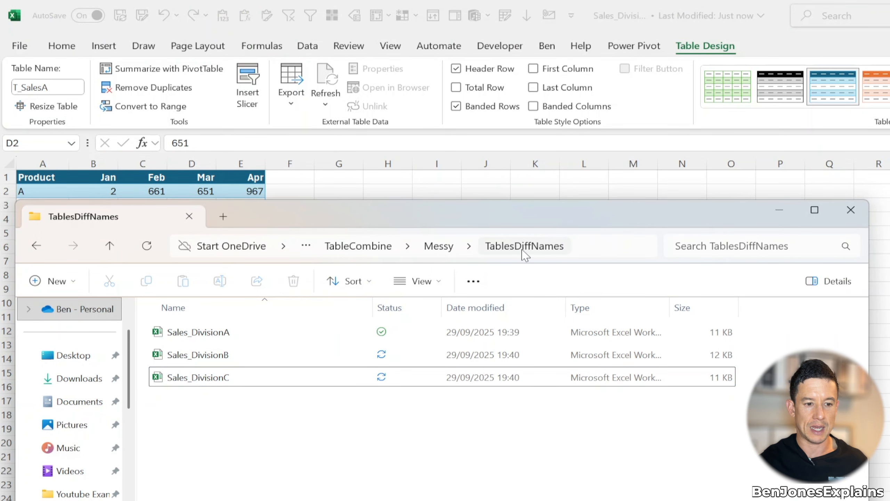
{"action": "key", "text": "alt+Tab"}
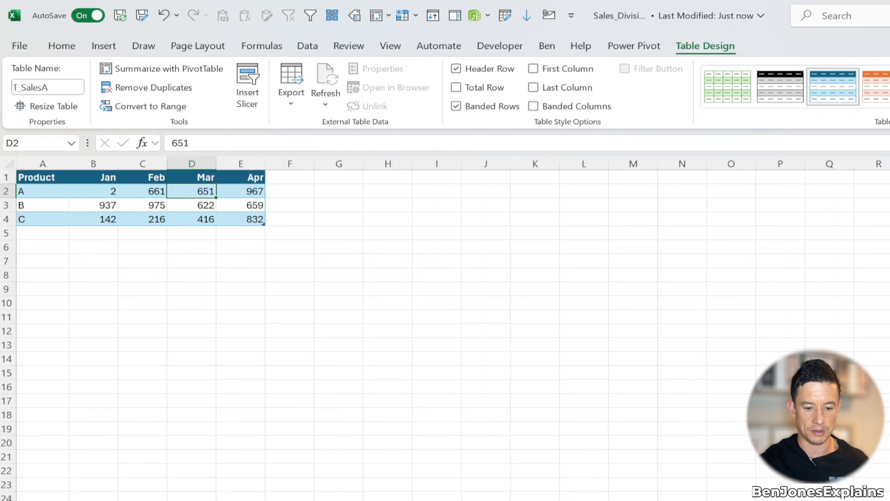
{"action": "key", "text": "alt+Tab"}
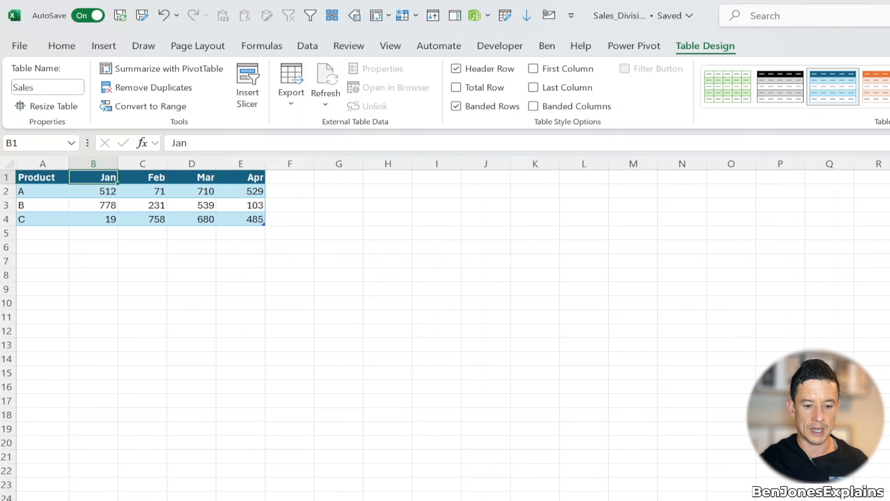
{"action": "key", "text": "alt+Tab"}
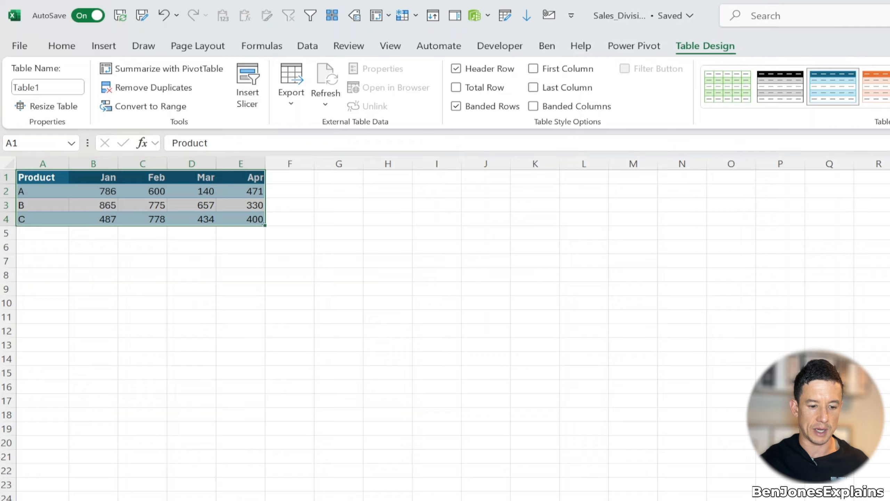
{"action": "key", "text": "alt+Tab"}
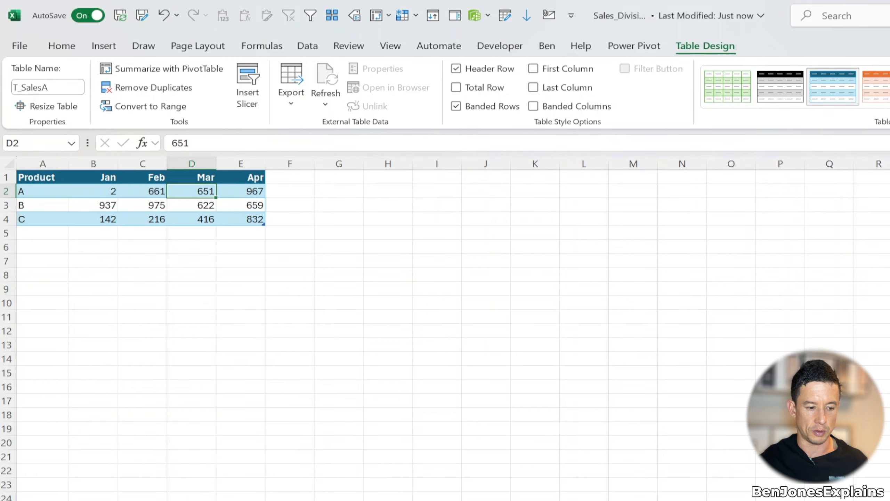
- Return to the main workbook and import the TablesDiffNames folder, combining its workbooks by the T_SalesA table
{"action": "key", "text": "alt+Tab"}
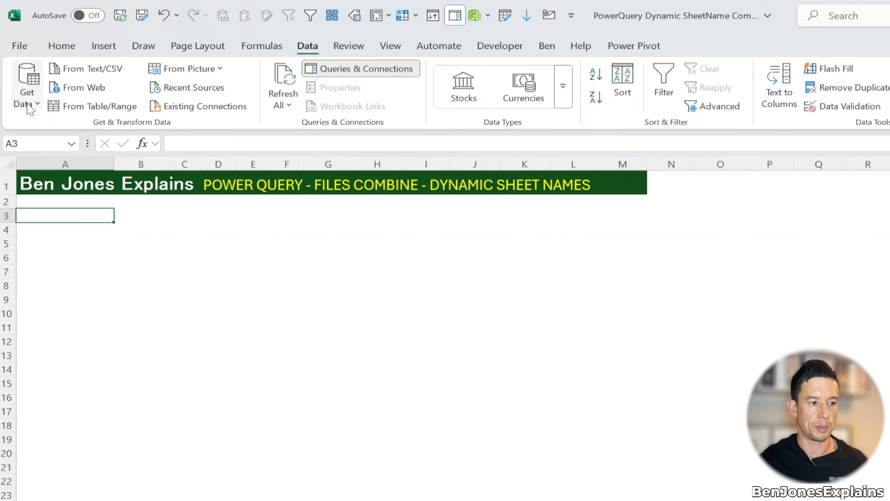
{"action": "left_click", "coordinate": [28, 103]}
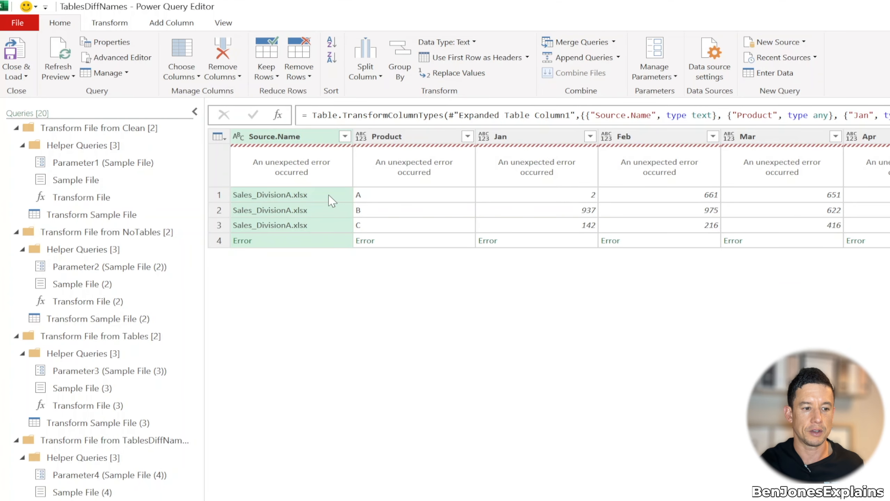
- Review the TablesDiffNames query rows and the table name hardcoded in the Transform Sample File (4) formula
{"action": "left_click", "coordinate": [329, 196]}
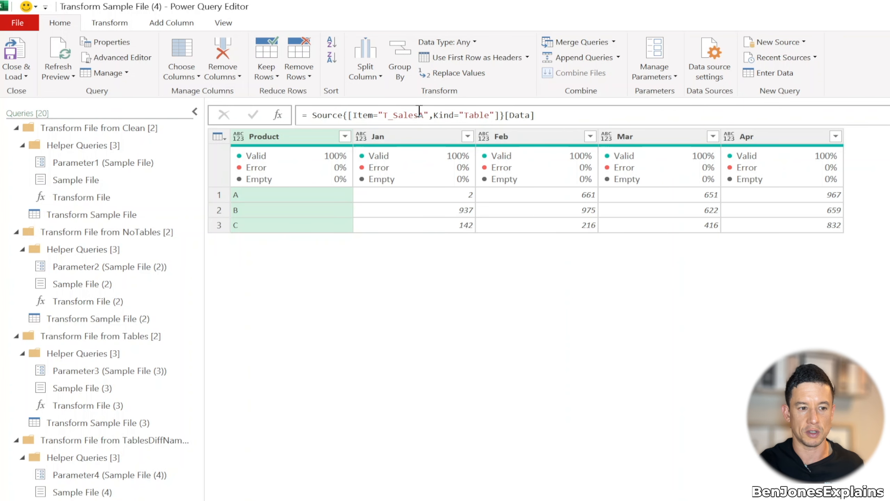
{"action": "left_click", "coordinate": [418, 115]}
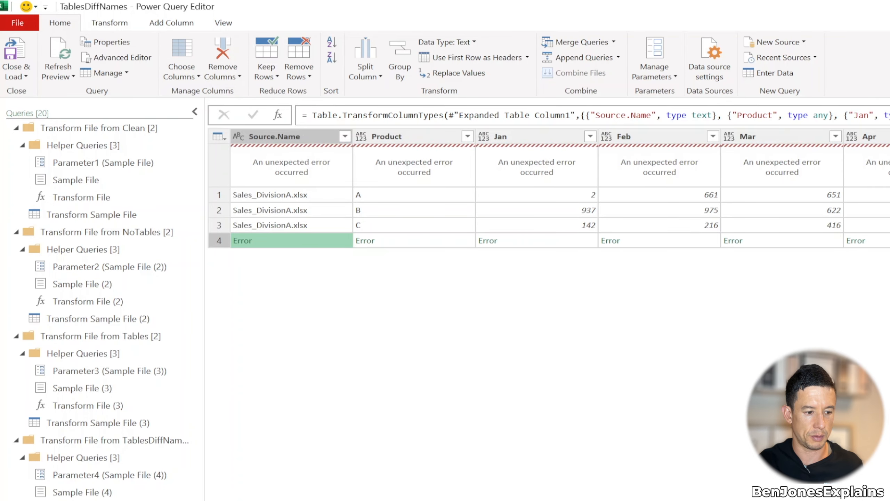
- In the Transform Sample File (4) code, replace the T_SalesA_Table line with TablesOnly = Table.SelectRows(Source, each [Kind] = "Table"), and FirstTable = TablesOnly{0}[Data],
{"action": "left_click", "coordinate": [115, 500]}
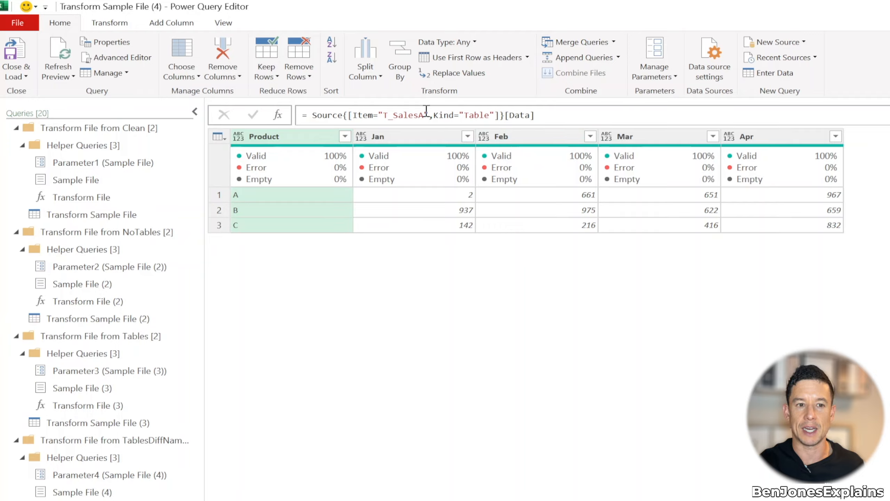
{"action": "left_click", "coordinate": [214, 25]}
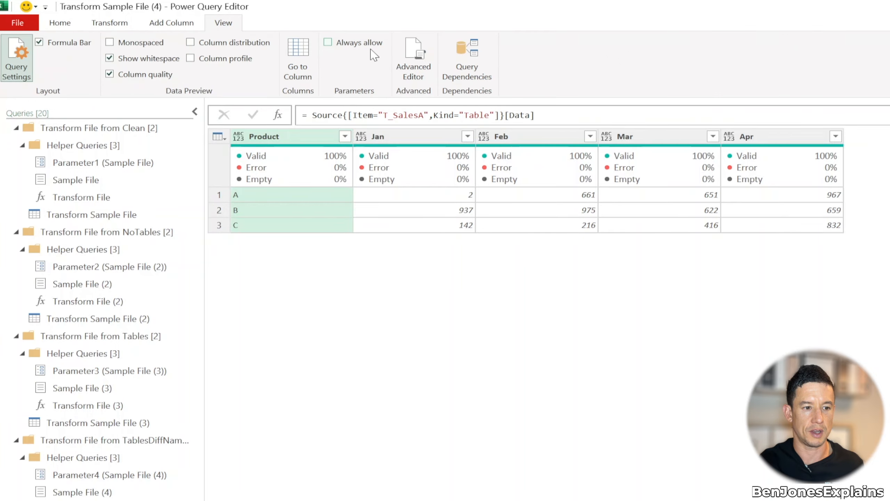
{"action": "left_click", "coordinate": [412, 59]}
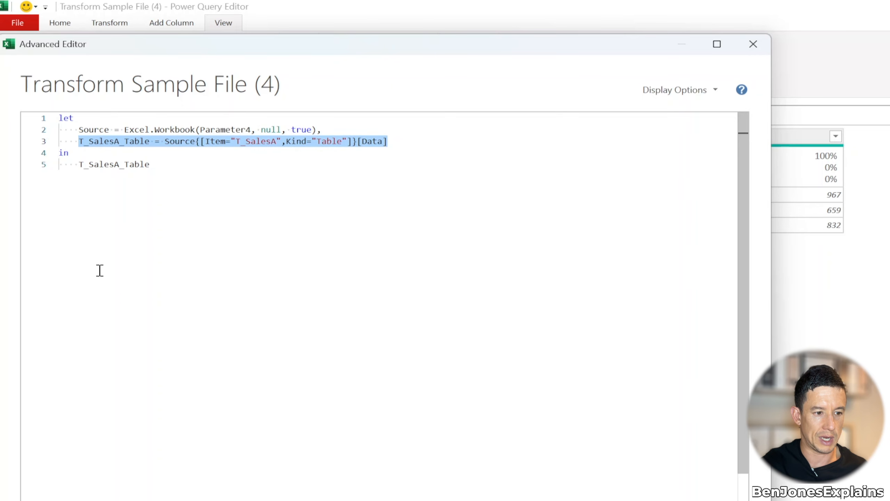
{"action": "key", "text": "Delete"}
{"action": "type", "text": "TablesOnly = Table.SelectRows(Source, each [Kind] = \"Table\"),     FirstTable = TablesOnly{0}[Data],"}
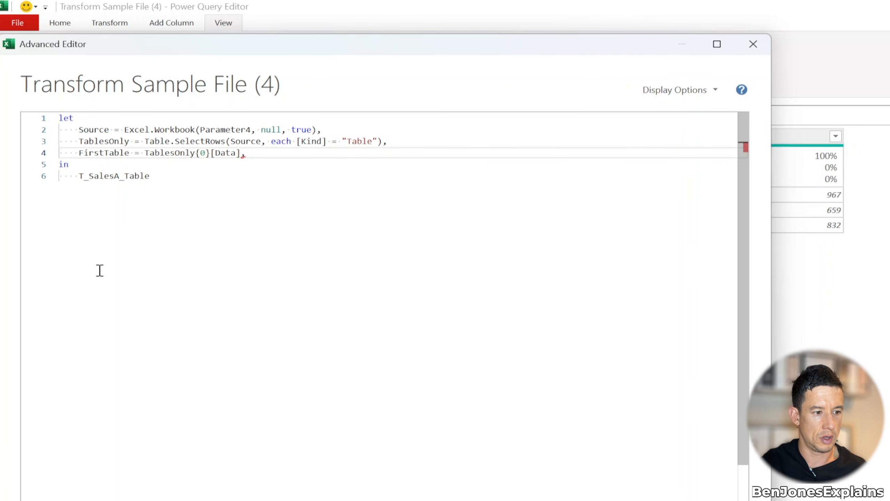
- Review the new TablesOnly and FirstTable lines, including the Kind filter and the first-row index
{"action": "left_click", "coordinate": [130, 143]}
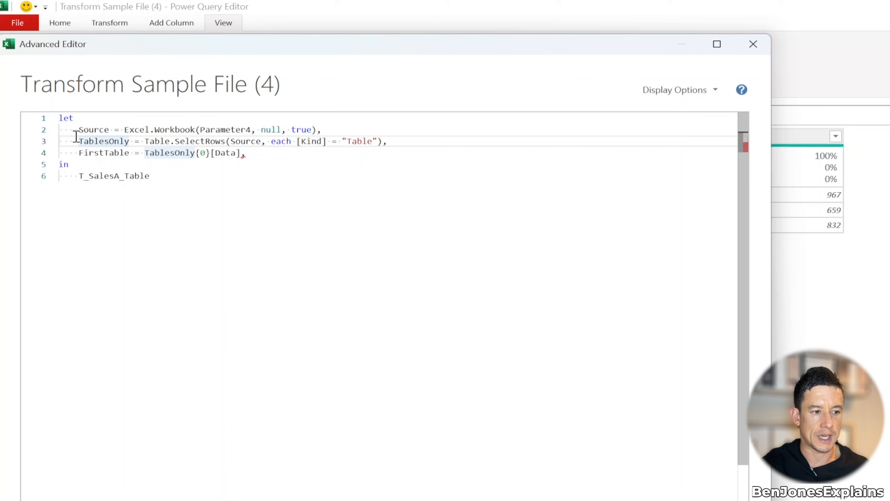
{"action": "left_click", "coordinate": [147, 141]}
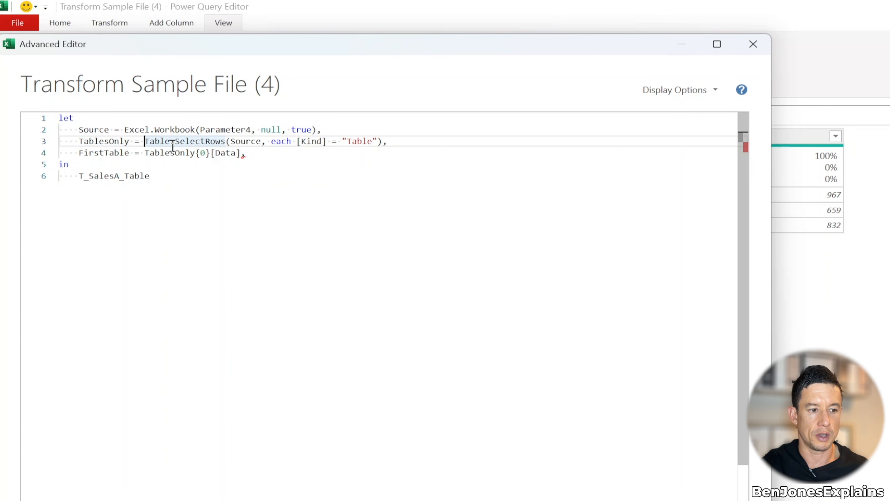
{"action": "mouse_move", "coordinate": [180, 143]}
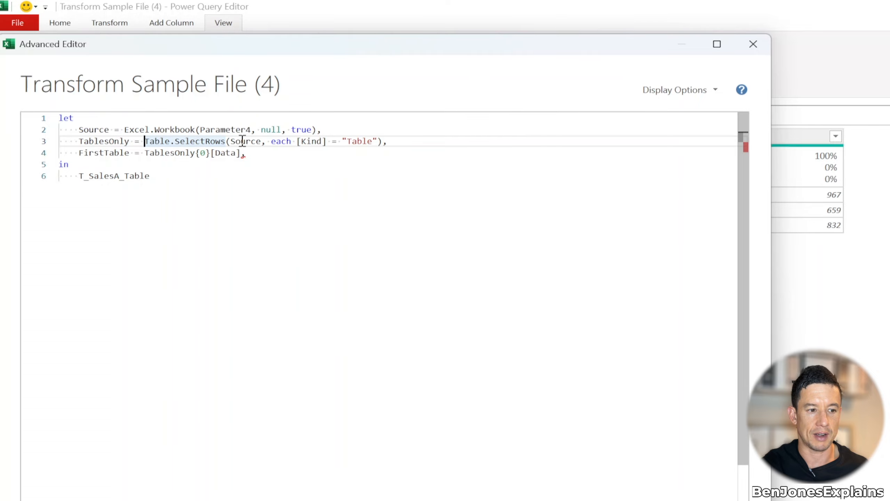
{"action": "mouse_move", "coordinate": [248, 141]}
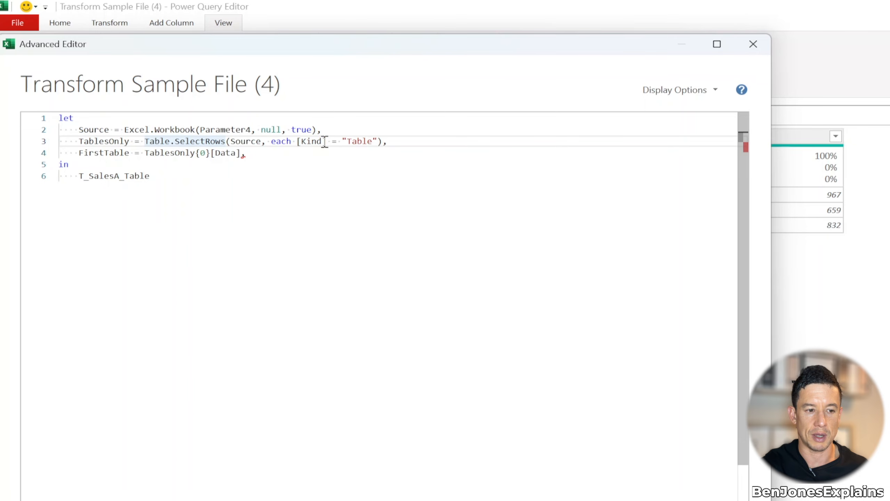
{"action": "left_click", "coordinate": [300, 141]}
{"action": "left_click", "coordinate": [81, 153]}
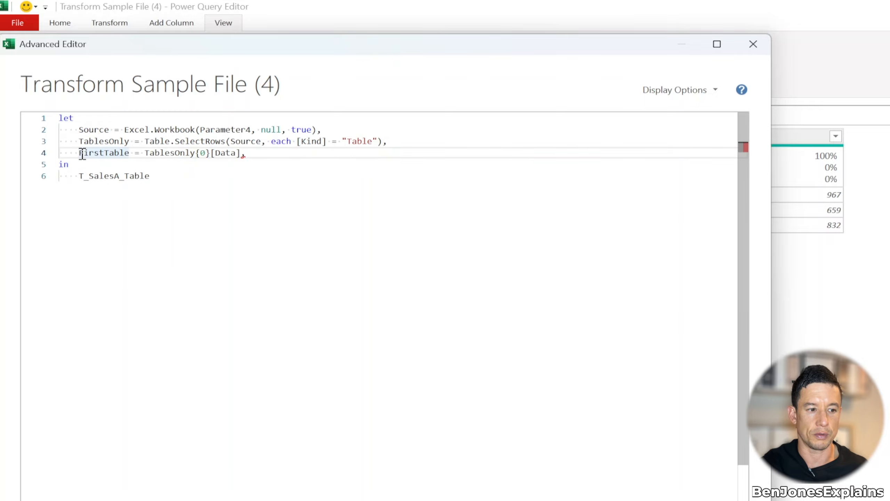
{"action": "left_click", "coordinate": [143, 153]}
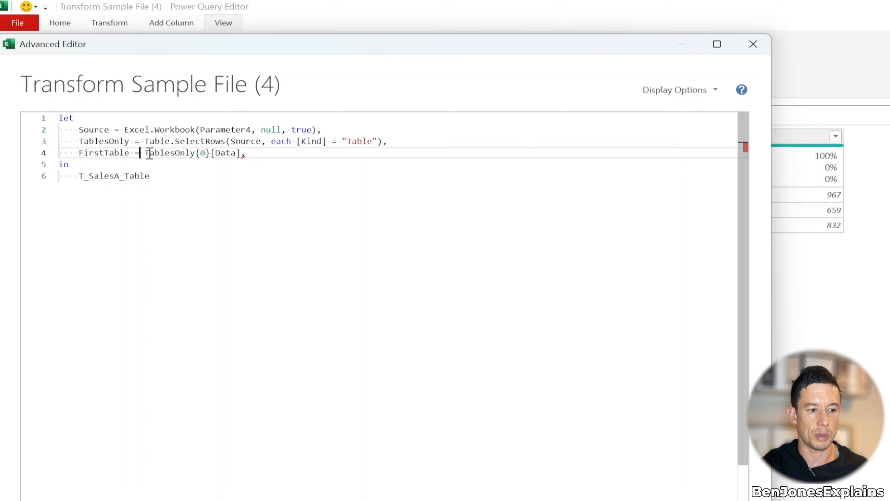
{"action": "left_click", "coordinate": [150, 154]}
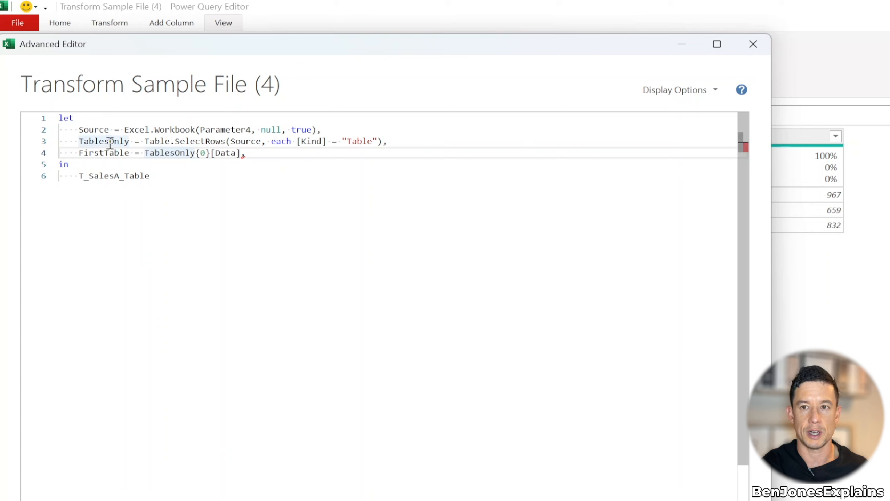
{"action": "mouse_move", "coordinate": [175, 153]}
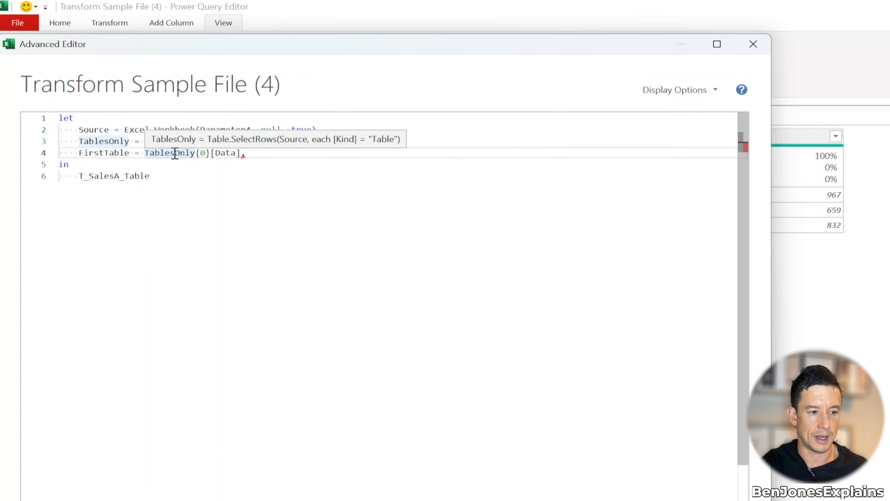
{"action": "left_click", "coordinate": [196, 153]}
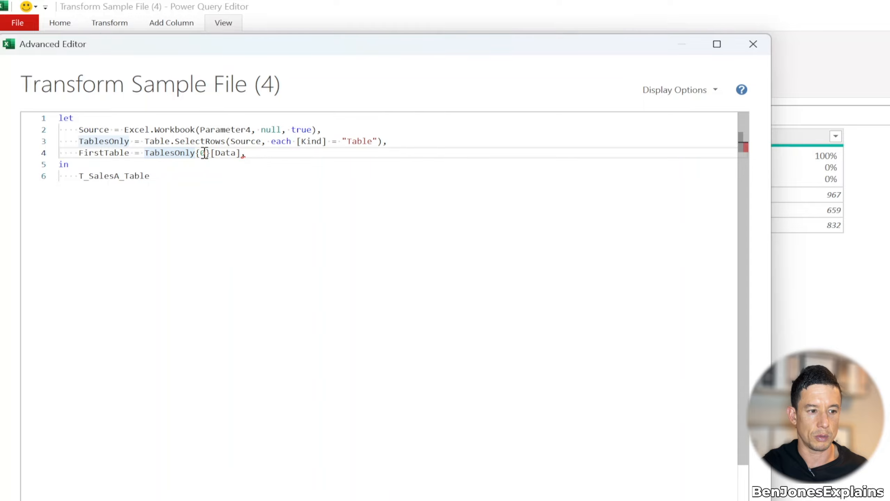
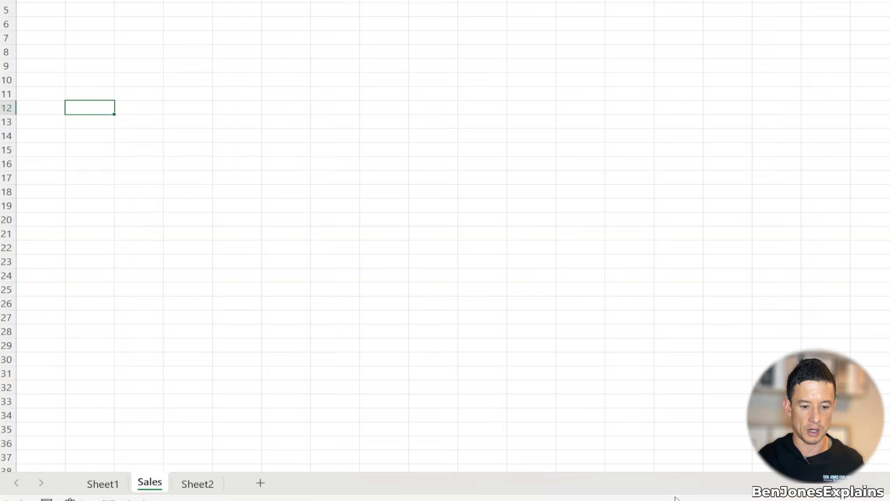
- Return to the main workbook and import the SheetNameContains folder, combining its workbooks by the Sales_A sheet
{"action": "left_click", "coordinate": [652, 452]}
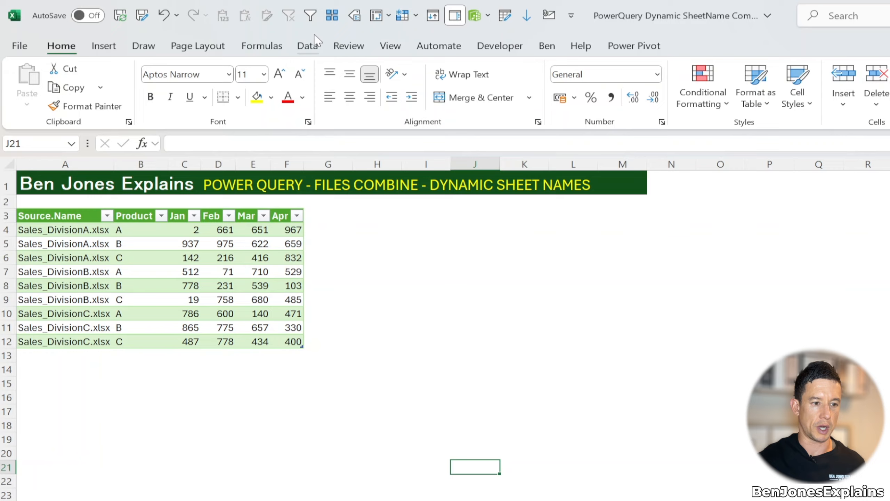
{"action": "left_click", "coordinate": [315, 48]}
{"action": "left_click", "coordinate": [27, 90]}
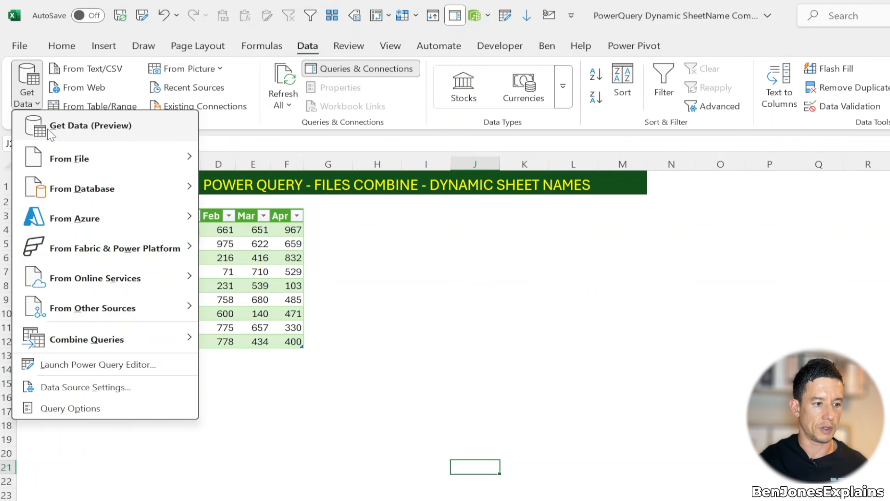
{"action": "mouse_move", "coordinate": [90, 164]}
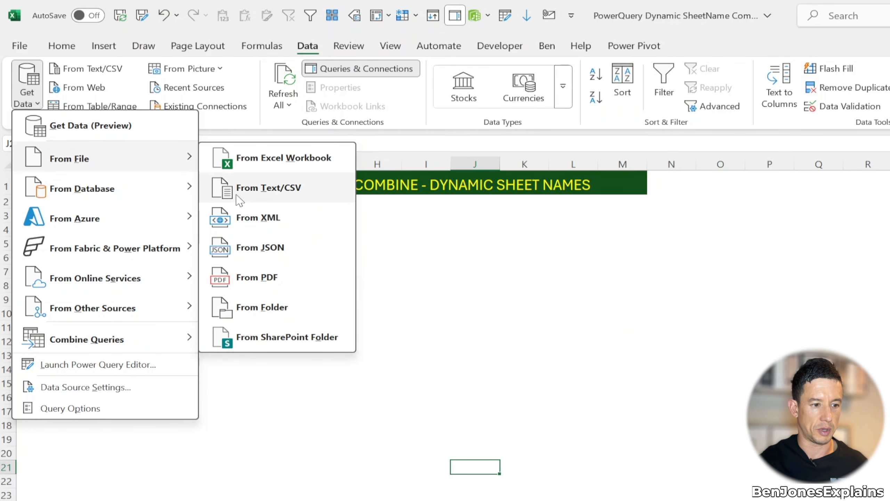
{"action": "left_click", "coordinate": [260, 303]}
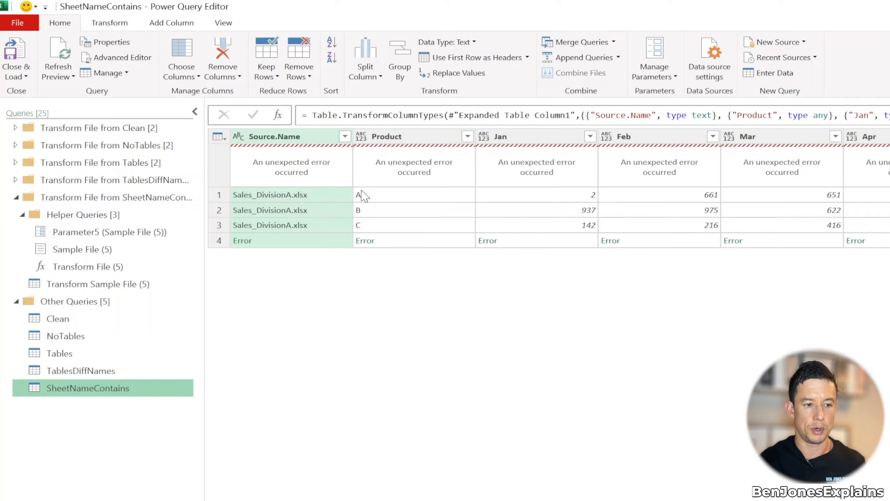
- Check the SheetNameContains query rows and examine the hardcoded sheet reference in the Transform Sample File (5) code
{"action": "left_click", "coordinate": [322, 195]}
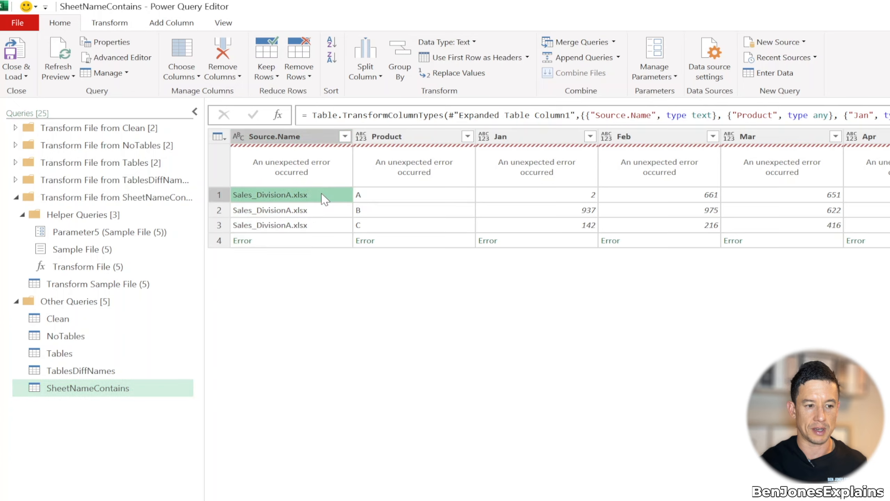
{"action": "left_click", "coordinate": [105, 291]}
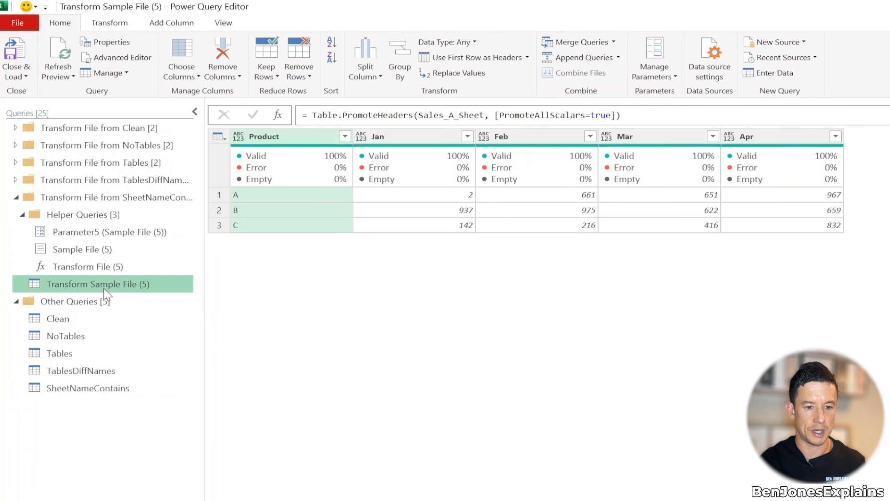
{"action": "left_click", "coordinate": [232, 21]}
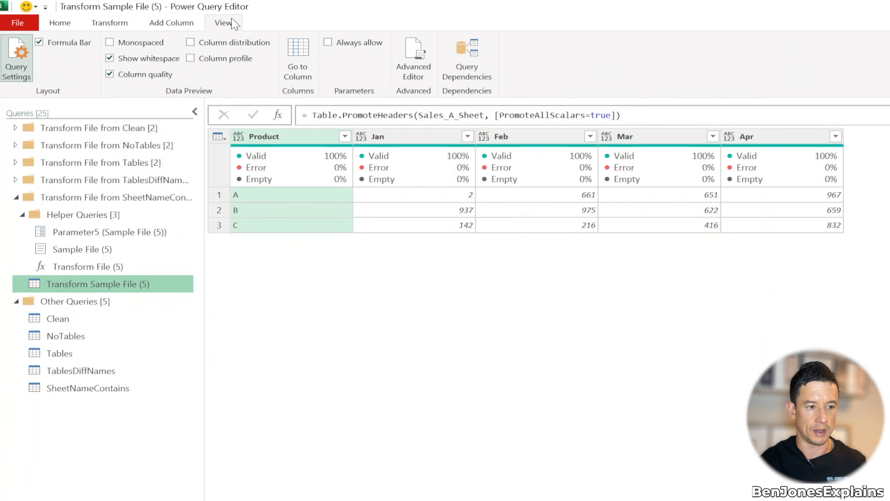
{"action": "left_click", "coordinate": [414, 58]}
{"action": "left_click_drag", "start_coordinate": [433, 111], "coordinate": [179, 51]}
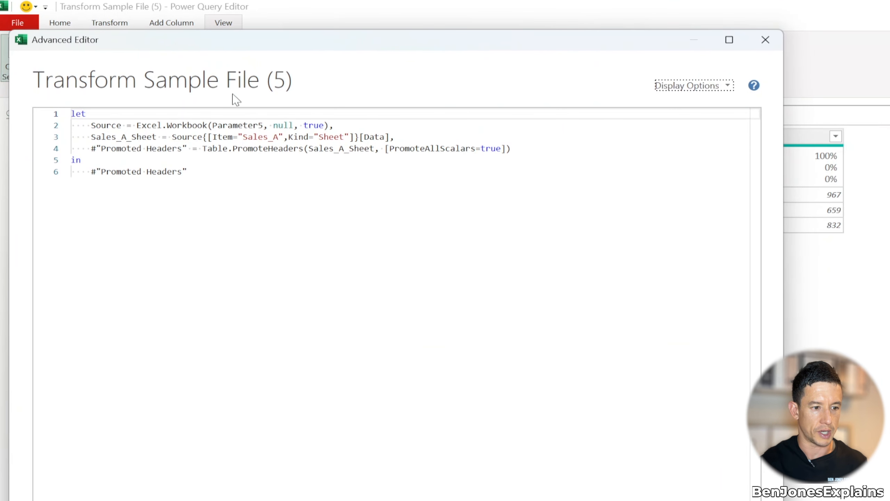
{"action": "left_click", "coordinate": [96, 138]}
{"action": "left_click_drag", "start_coordinate": [95, 138], "coordinate": [390, 137]}
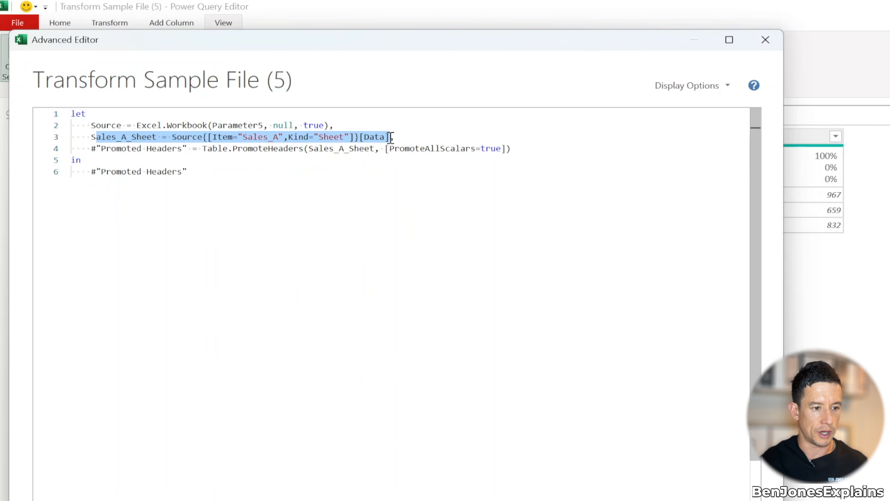
{"action": "left_click_drag", "start_coordinate": [283, 137], "coordinate": [238, 136]}
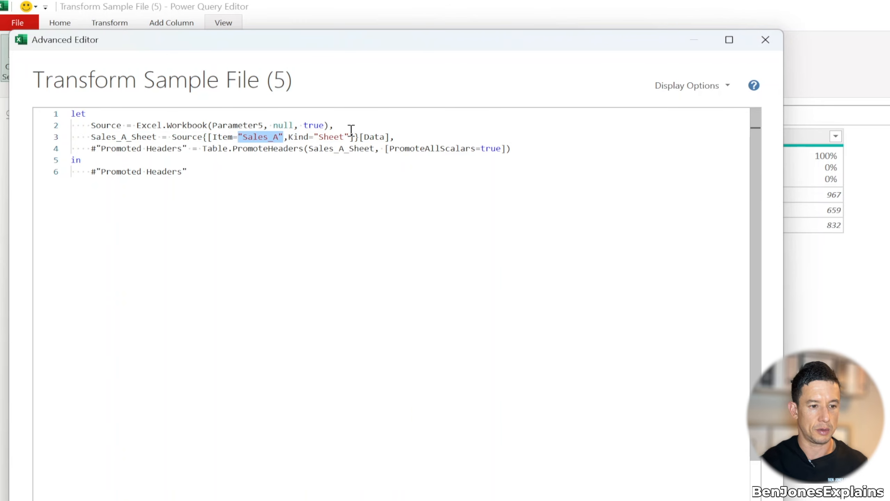
- Replace the Sales_A_Sheet line with a Filtered step that applies Table.SelectRows to Source
{"action": "left_click_drag", "start_coordinate": [395, 136], "coordinate": [92, 137]}
{"action": "type", "text": "S"}
{"action": "key", "text": "BackSpace"}
{"action": "type", "text": "Filtered = "}
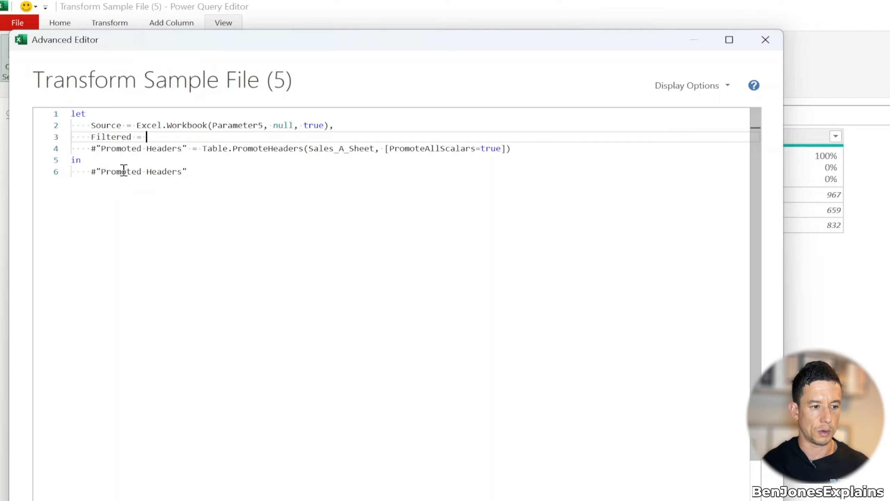
{"action": "type", "text": "Table.se"}
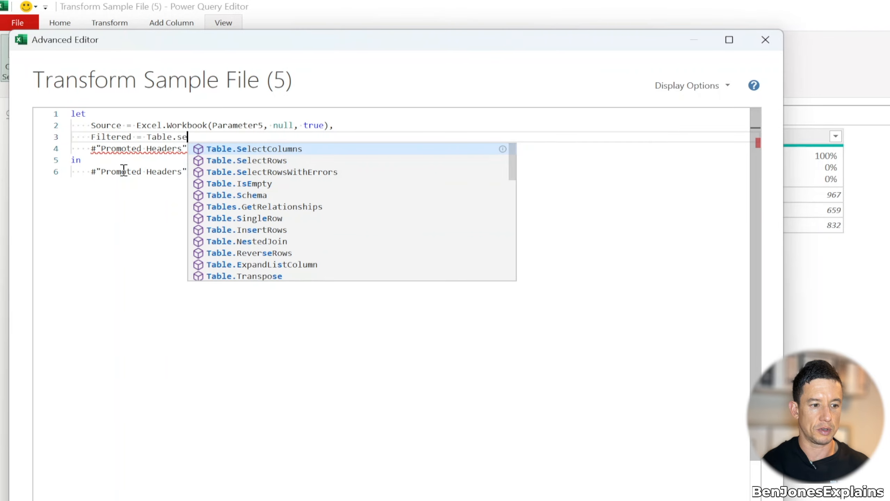
{"action": "key", "text": "Down"}
{"action": "key", "text": "Tab"}
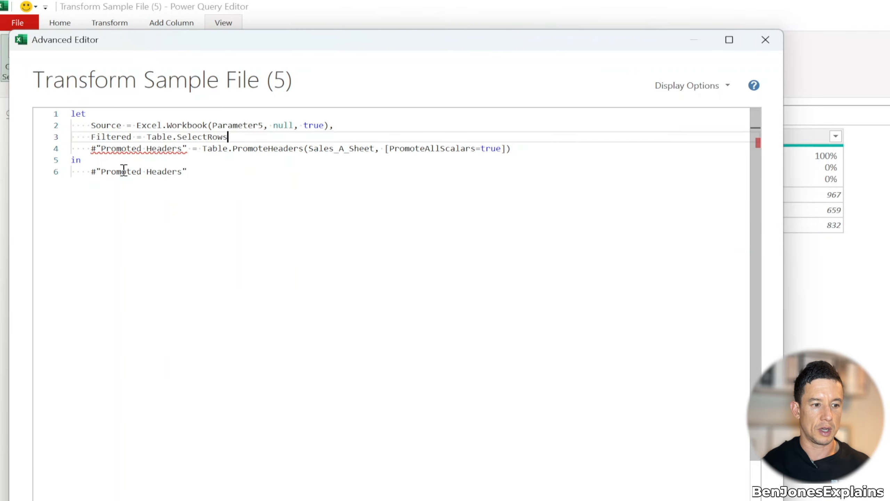
{"action": "type", "text": "("}
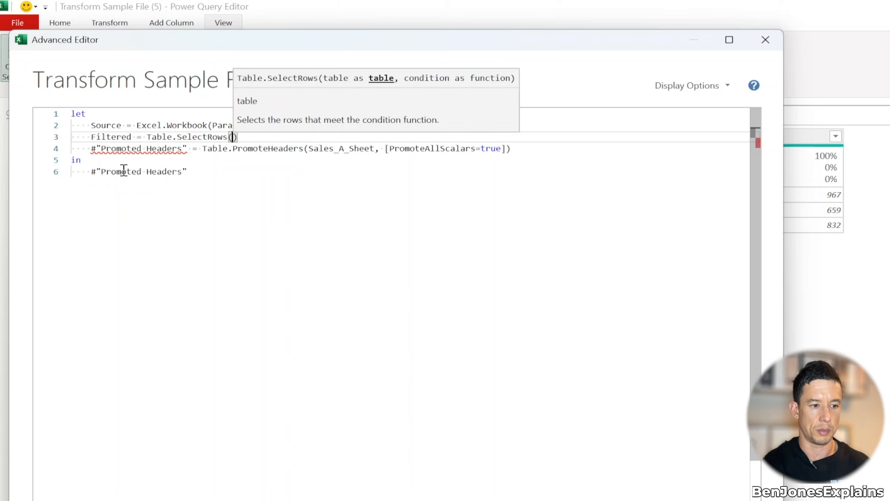
{"action": "type", "text": "Source"}
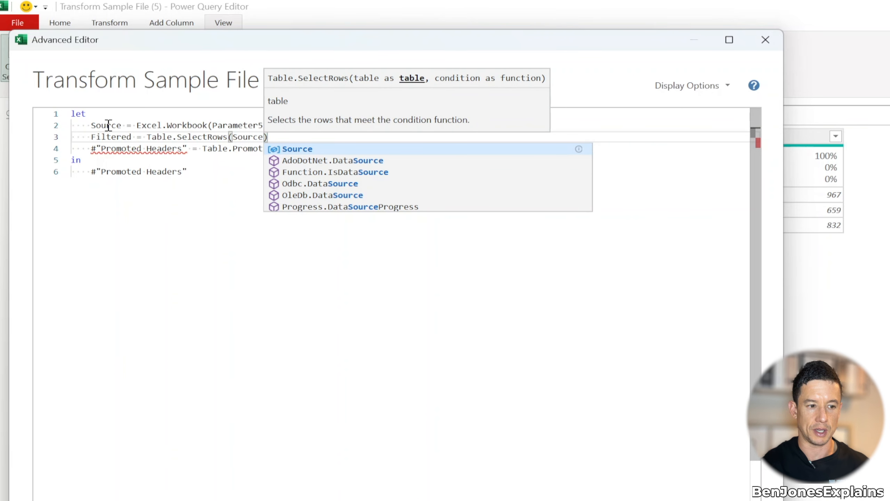
- Add the condition each Text.Contains([Name],"Sale") to the Filtered step's Table.SelectRows call
{"action": "type", "text": ", each"}
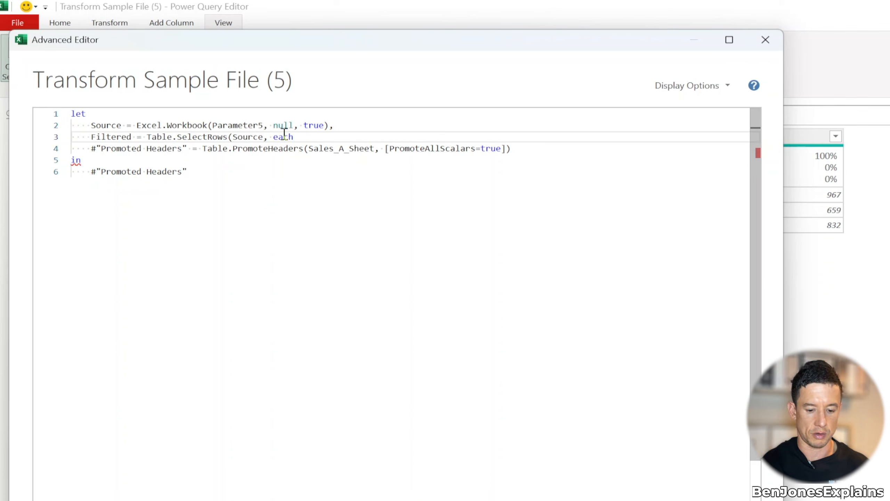
{"action": "type", "text": "text"}
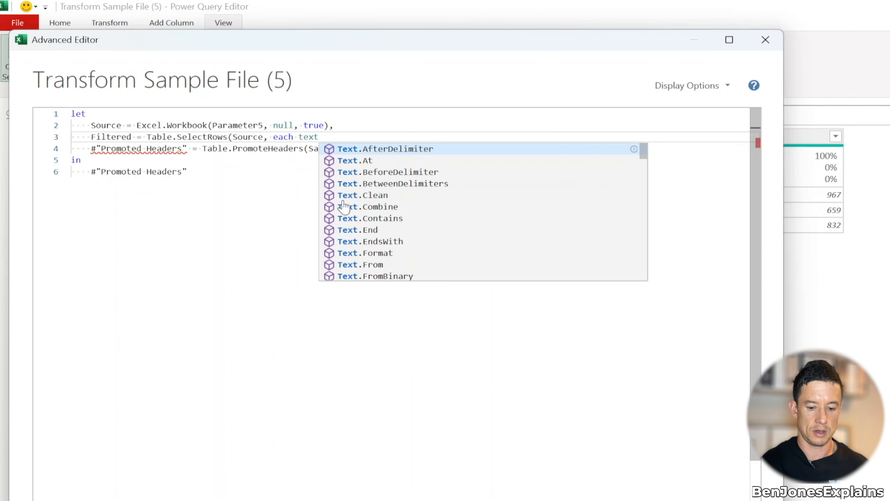
{"action": "type", "text": ".con"}
{"action": "key", "text": "Tab"}
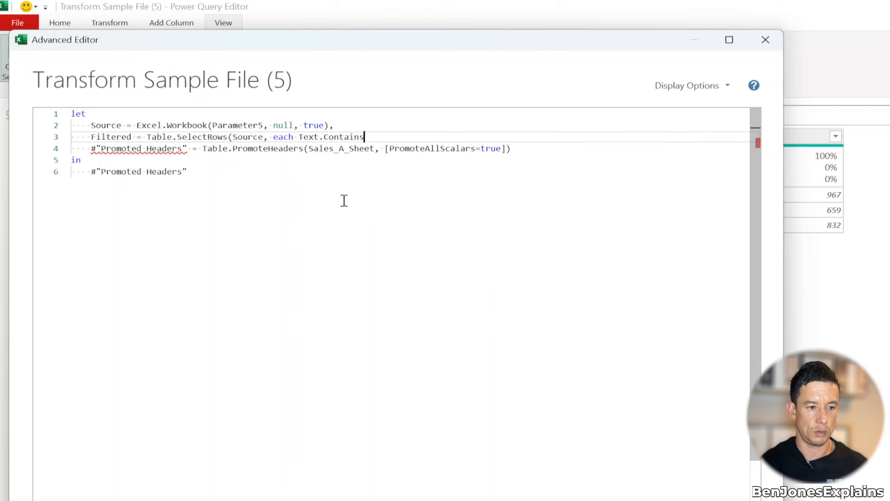
{"action": "type", "text": "(["}
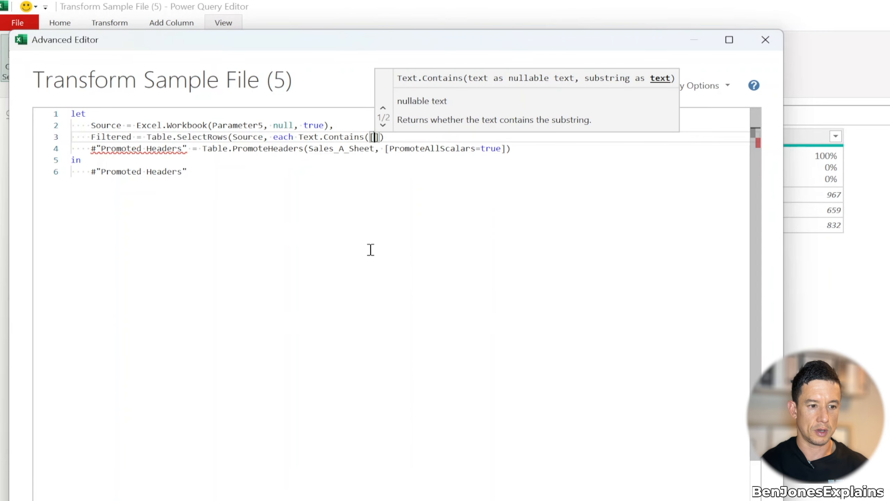
{"action": "type", "text": "Name],"}
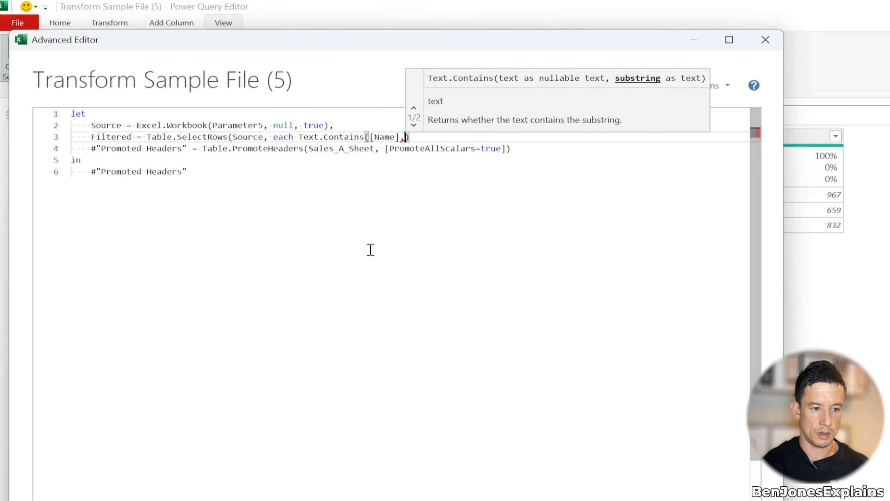
{"action": "type", "text": "\"Sale"}
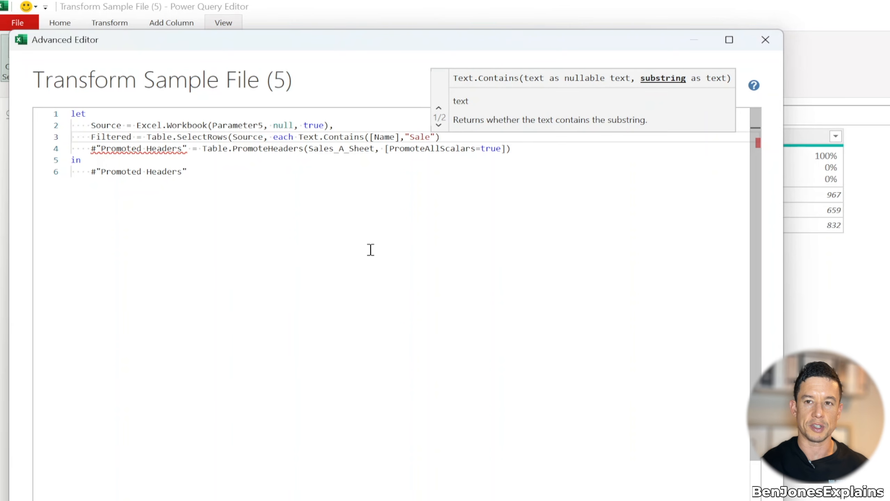
{"action": "type", "text": "\")"}
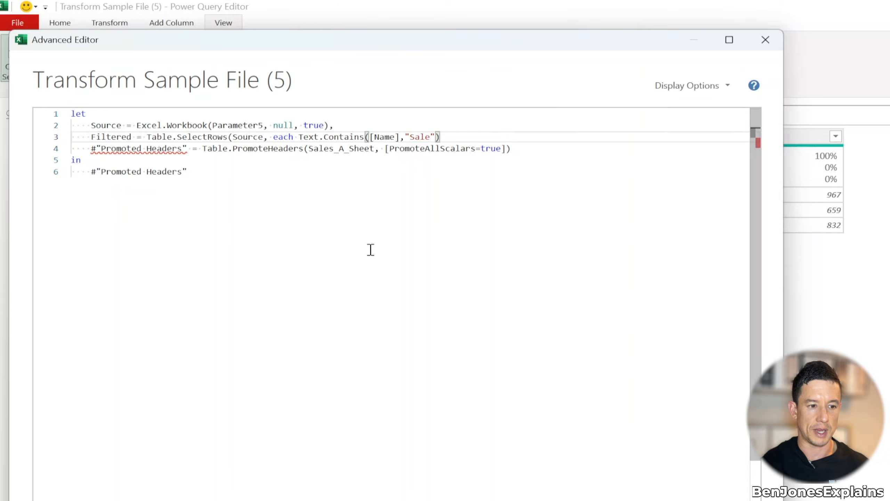
- Extend the Filtered condition with and [Kind] = "Sheet", closing the line with a parenthesis and comma
{"action": "type", "text": " and [Kinbd]"}
{"action": "key", "text": "BackSpace"}
{"action": "key", "text": "BackSpace"}
{"action": "key", "text": "BackSpace"}
{"action": "type", "text": "d] = "}
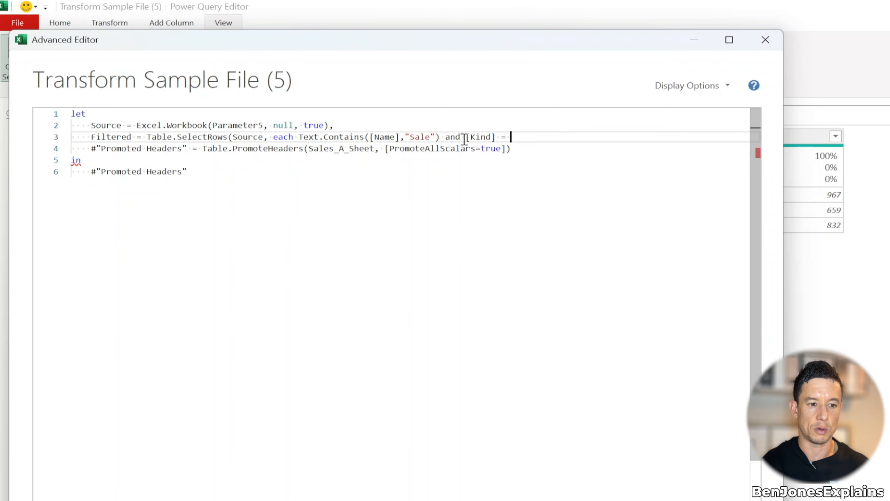
{"action": "type", "text": "\"Sheet\""}
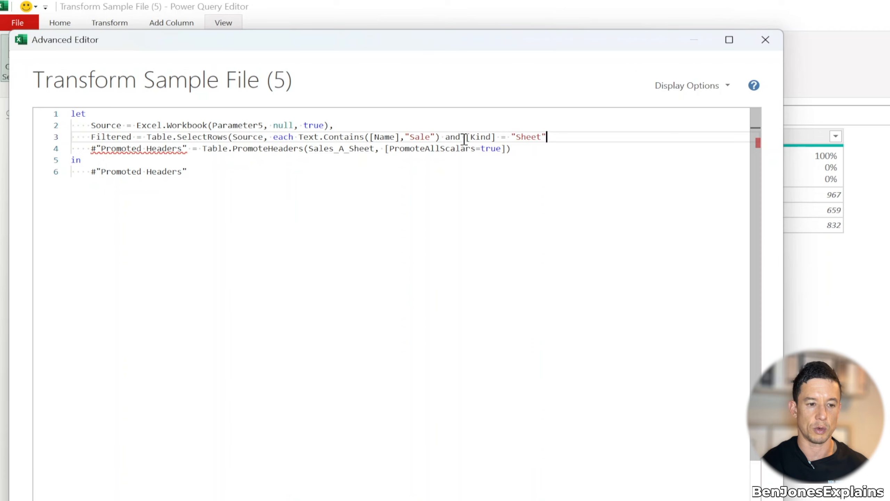
{"action": "type", "text": ")"}
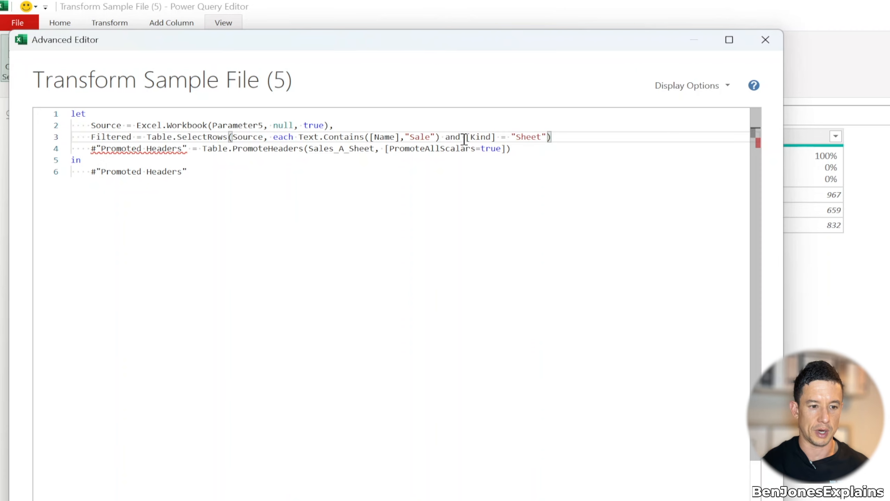
{"action": "type", "text": ","}
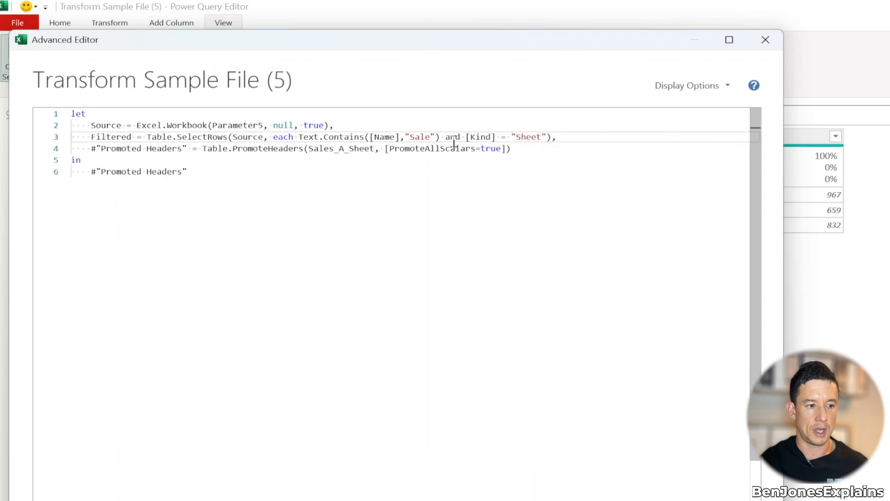
- Add a Position1 line below Filtered that returns Filtered{0}[Data]
{"action": "key", "text": "Return"}
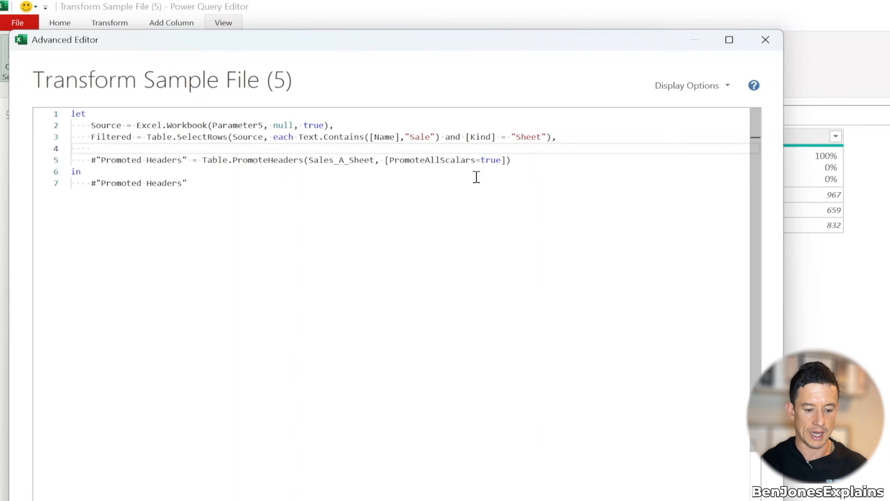
{"action": "type", "text": "Posi"}
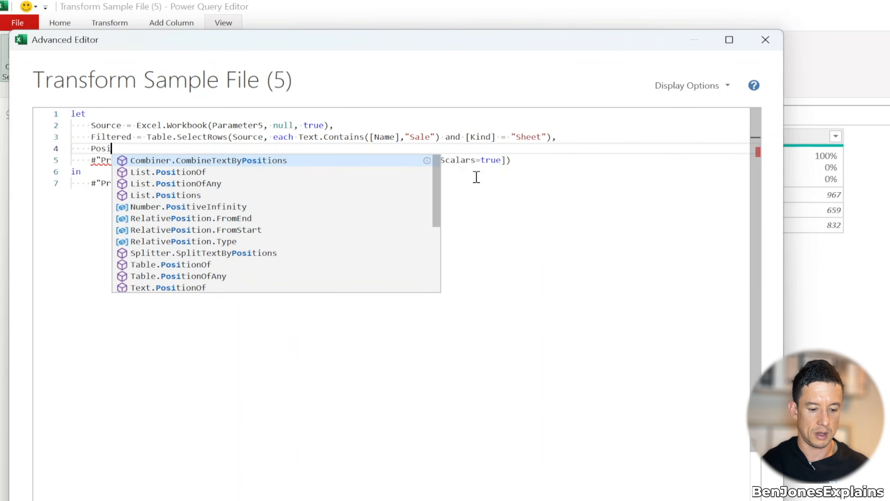
{"action": "type", "text": "tion1 ="}
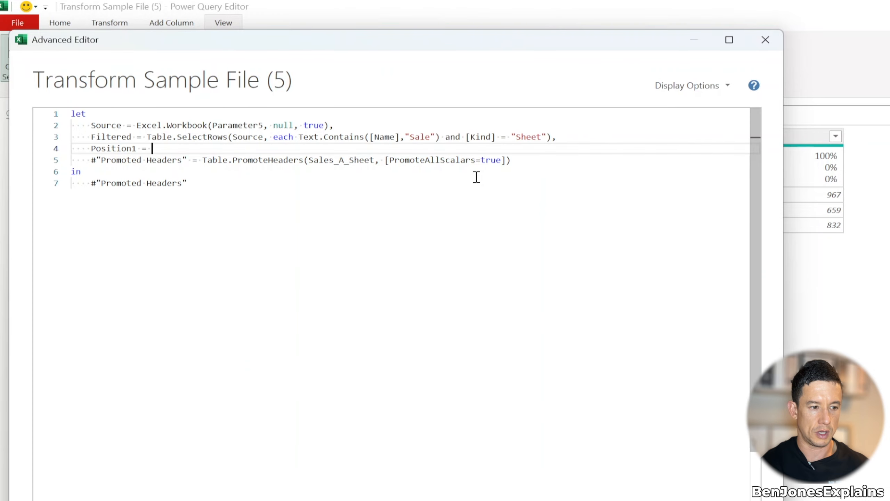
{"action": "type", "text": " Filter"}
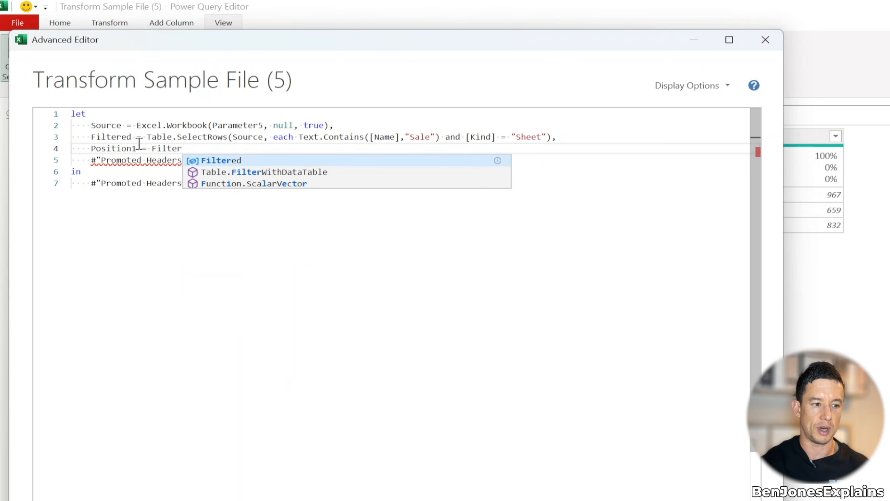
{"action": "left_click", "coordinate": [210, 161]}
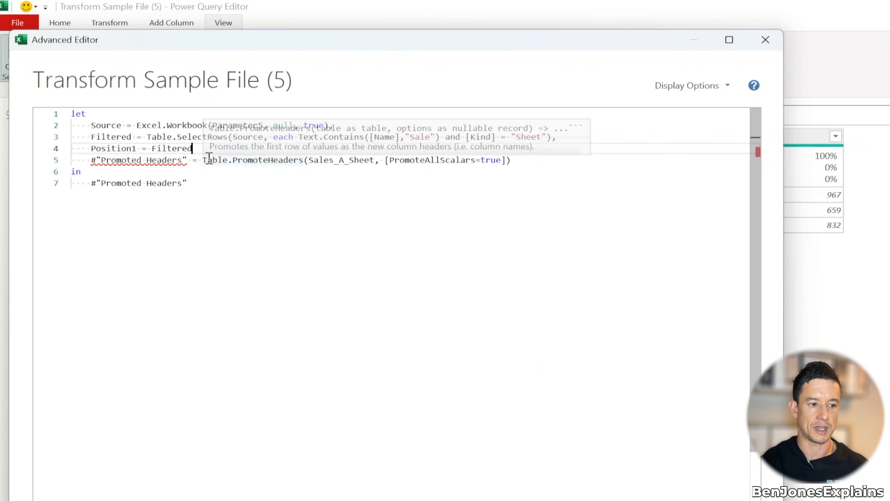
{"action": "type", "text": "{0}[Data]"}
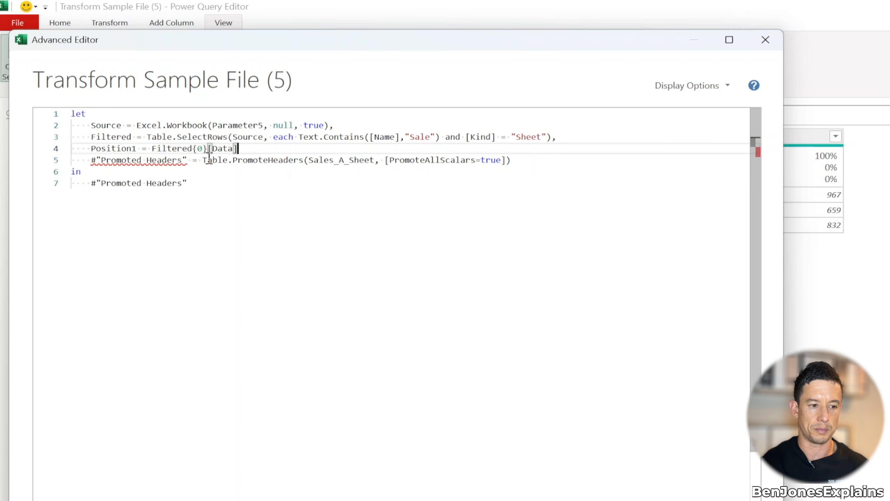
{"action": "type", "text": ","}
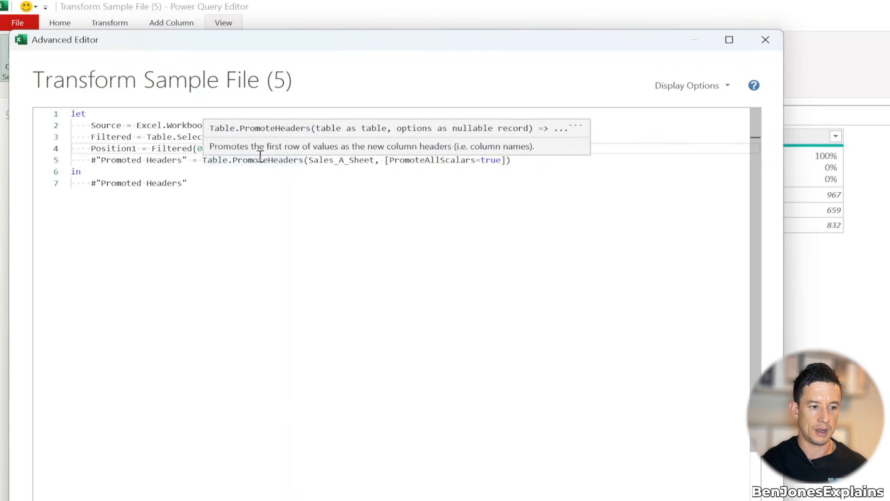
- Replace Sales_A_Sheet with Position1 in the Promoted Headers line, apply the code and open the SheetNameContains query
{"action": "left_click", "coordinate": [309, 160]}
{"action": "left_click_drag", "start_coordinate": [310, 161], "coordinate": [374, 163]}
{"action": "key", "text": "BackSpace"}
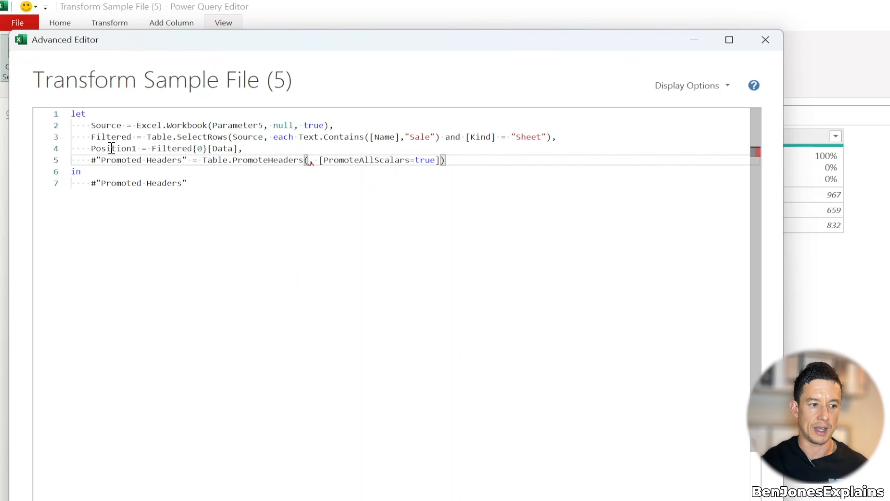
{"action": "type", "text": "Posi"}
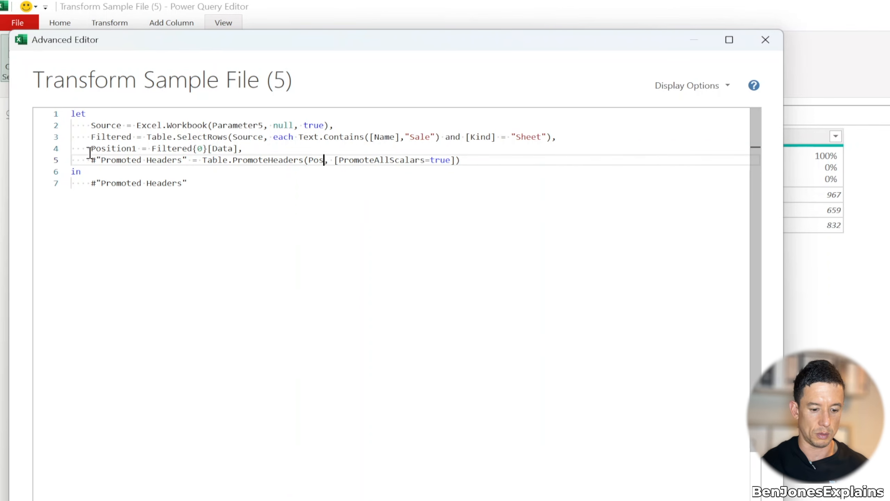
{"action": "key", "text": "Tab"}
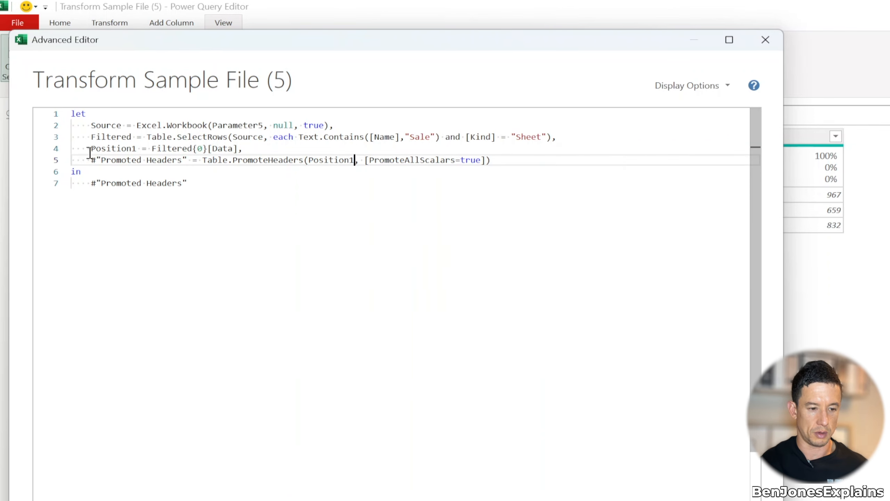
{"action": "left_click", "coordinate": [158, 192]}
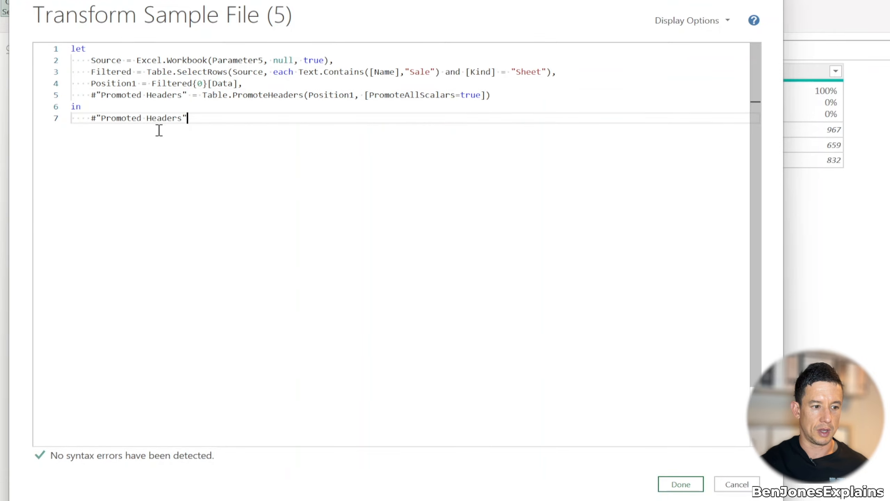
{"action": "left_click", "coordinate": [681, 484]}
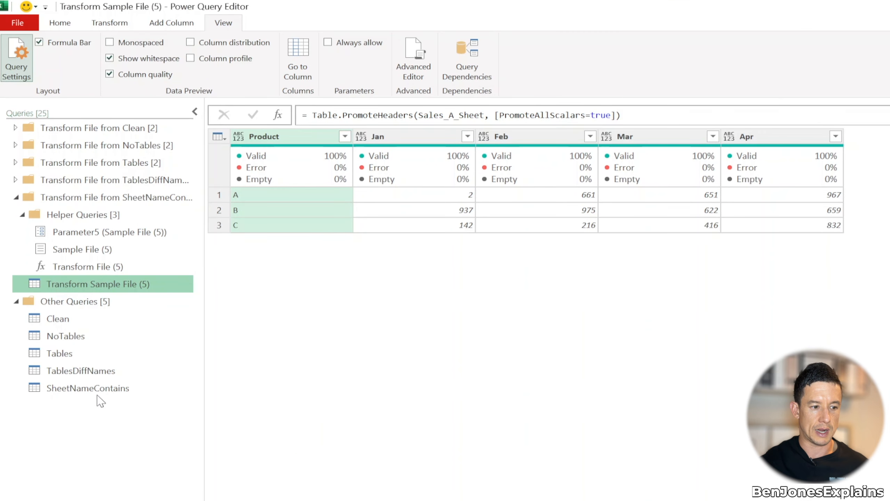
{"action": "left_click", "coordinate": [86, 388]}
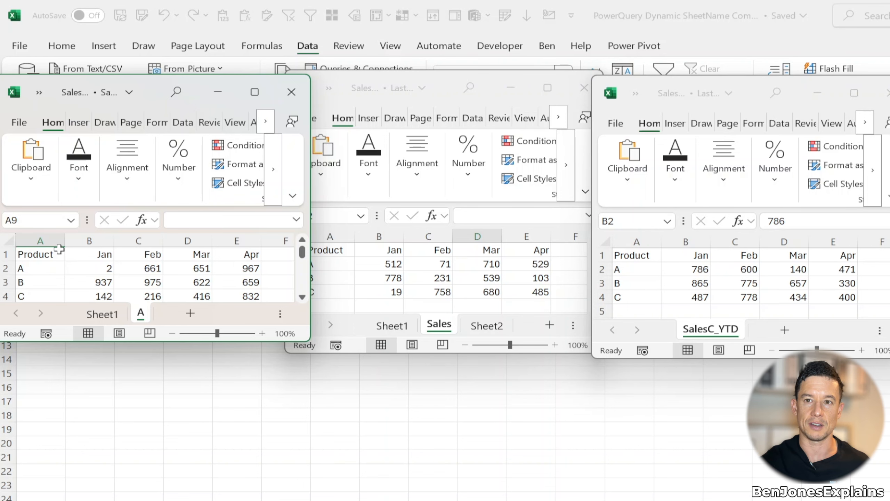
- Import the HeaderContains folder, combining its workbooks by sheet A, and open the Transform Sample File (6) query
{"action": "left_click", "coordinate": [26, 97]}
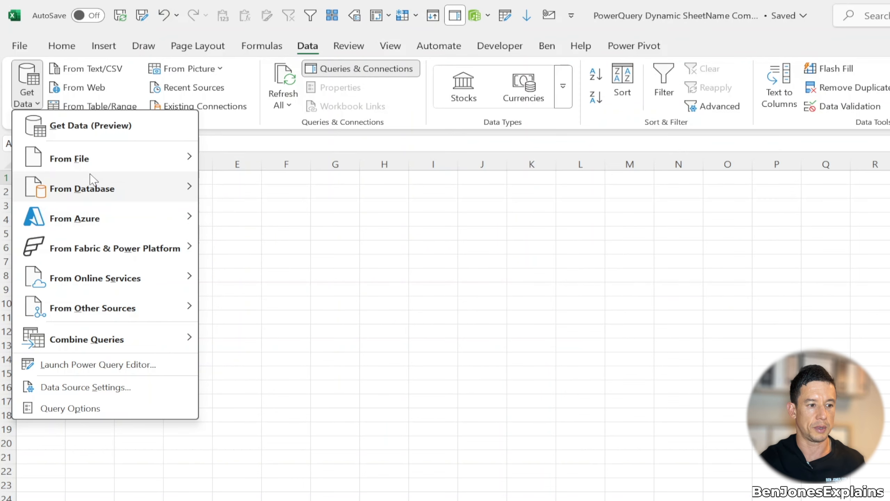
{"action": "left_click", "coordinate": [355, 381]}
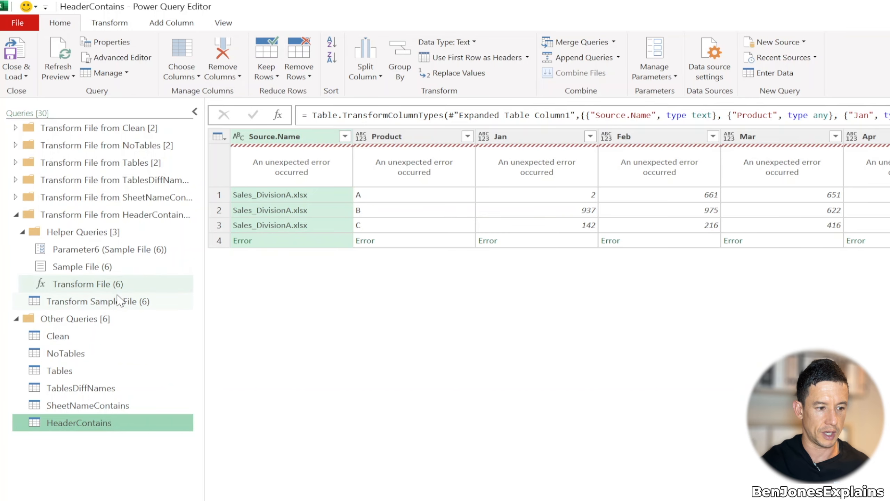
{"action": "left_click", "coordinate": [140, 302]}
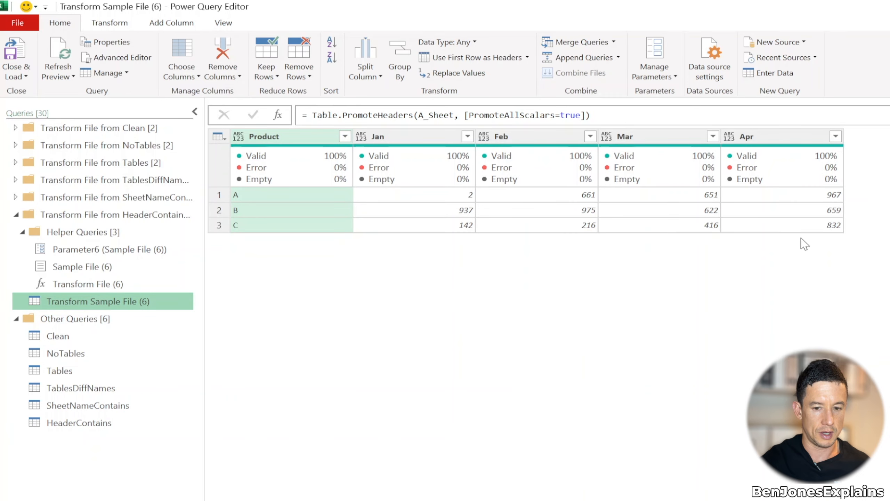
- Review the full M code of Transform Sample File (6), from Source through CorrectSheet, in the Advanced Editor
{"action": "left_click", "coordinate": [232, 27]}
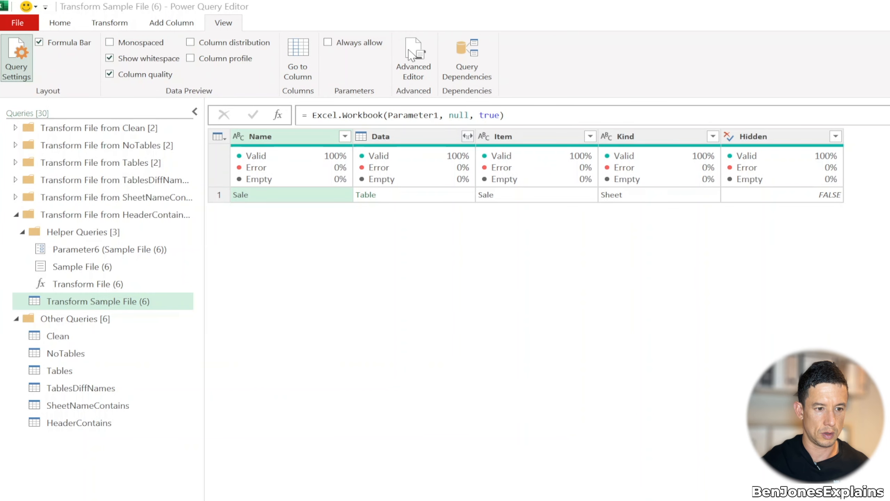
{"action": "left_click", "coordinate": [413, 55]}
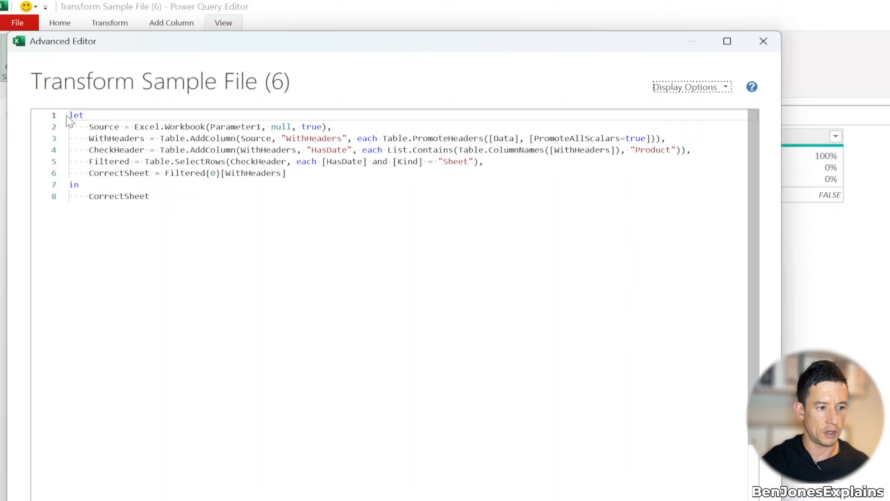
{"action": "left_click_drag", "start_coordinate": [70, 116], "coordinate": [267, 203]}
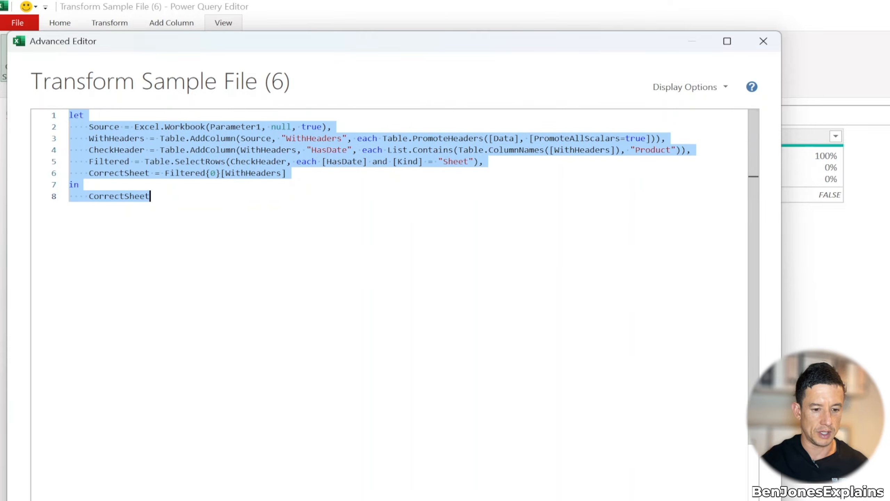
{"action": "key", "text": "Escape"}
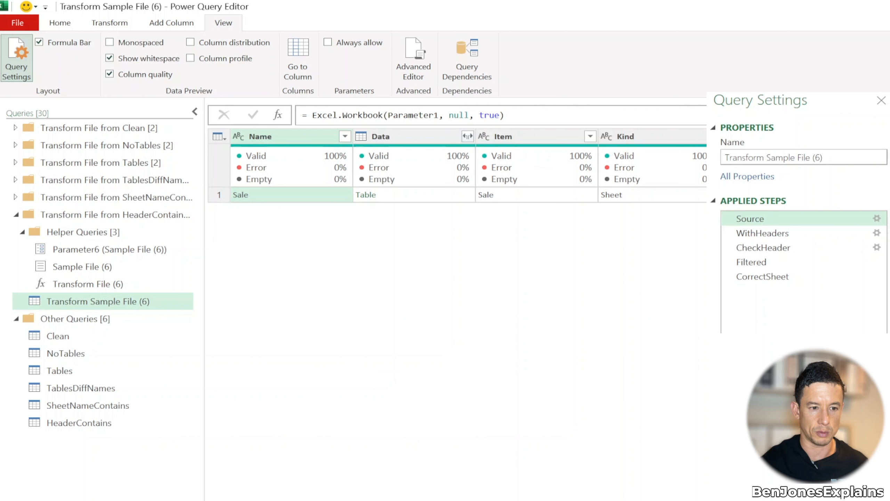
- Compare the Source and WithHeaders applied steps and examine the Table.AddColumn formula behind the WithHeaders column
{"action": "left_click", "coordinate": [781, 234]}
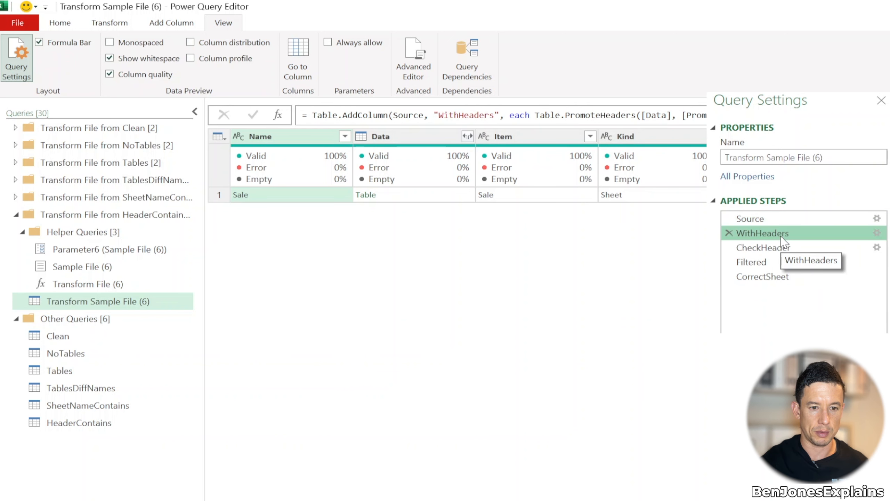
{"action": "left_click", "coordinate": [776, 218]}
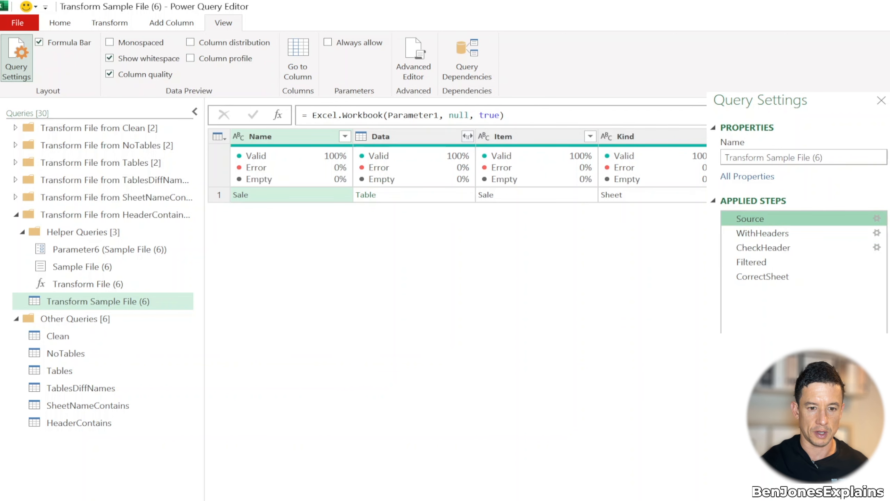
{"action": "left_click", "coordinate": [761, 234]}
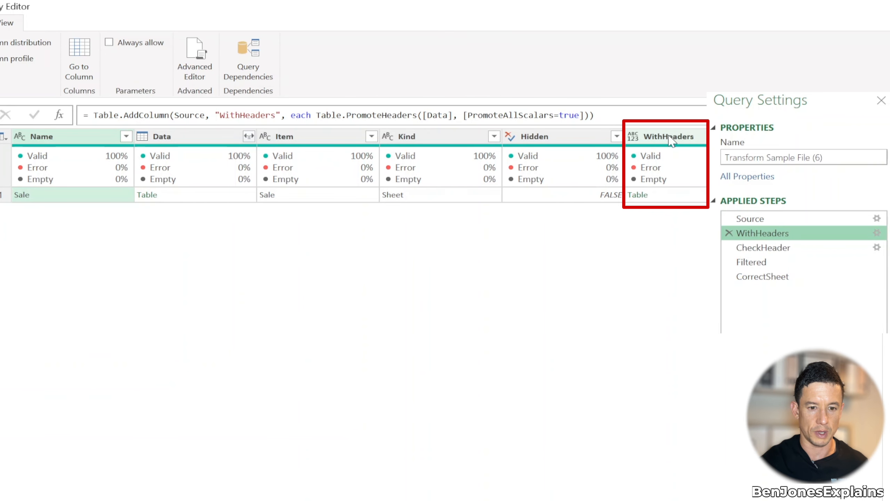
{"action": "left_click_drag", "start_coordinate": [102, 115], "coordinate": [170, 117]}
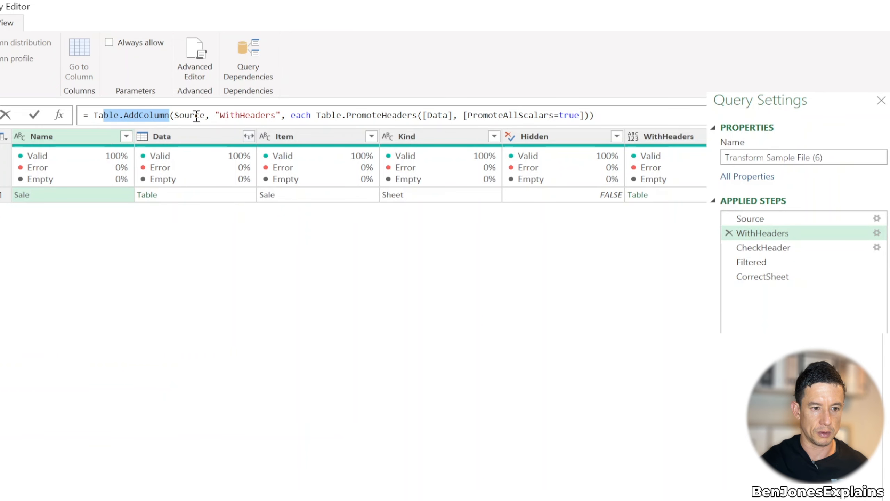
- Examine the WithHeaders formula's column name and Table.PromoteHeaders part, and preview the nested table in the WithHeaders column
{"action": "mouse_move", "coordinate": [196, 114]}
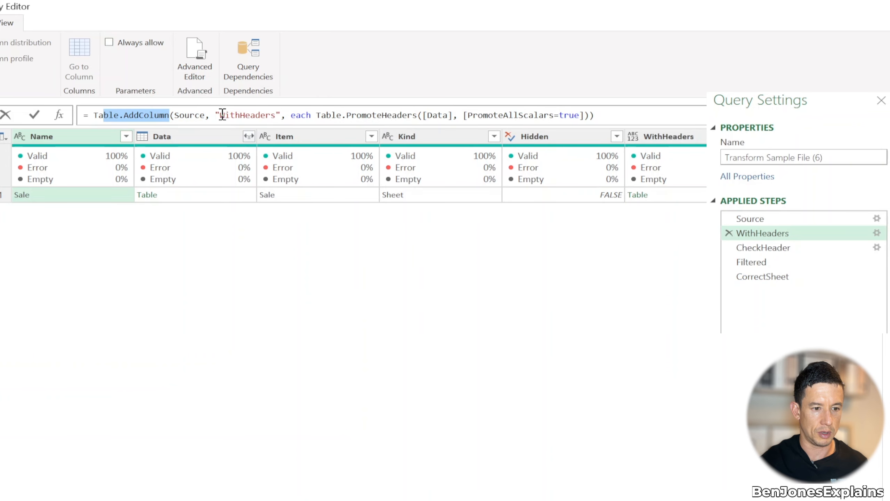
{"action": "left_click_drag", "start_coordinate": [221, 115], "coordinate": [281, 116]}
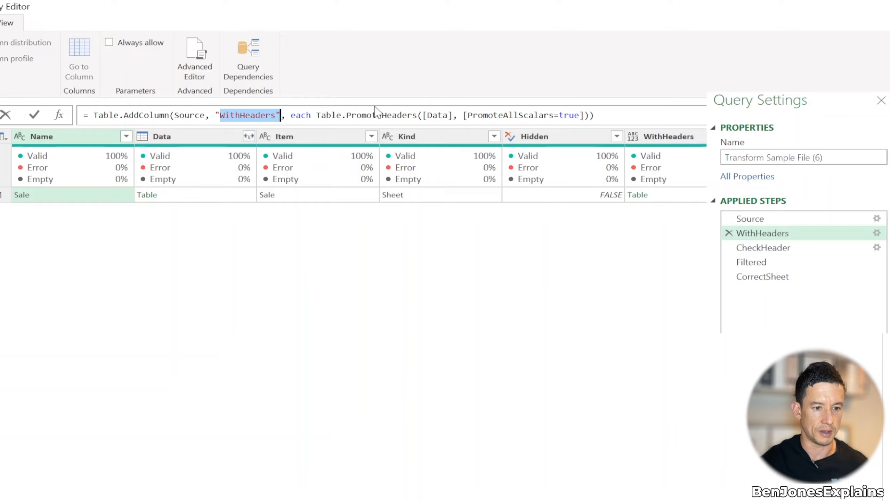
{"action": "left_click_drag", "start_coordinate": [291, 115], "coordinate": [308, 116]}
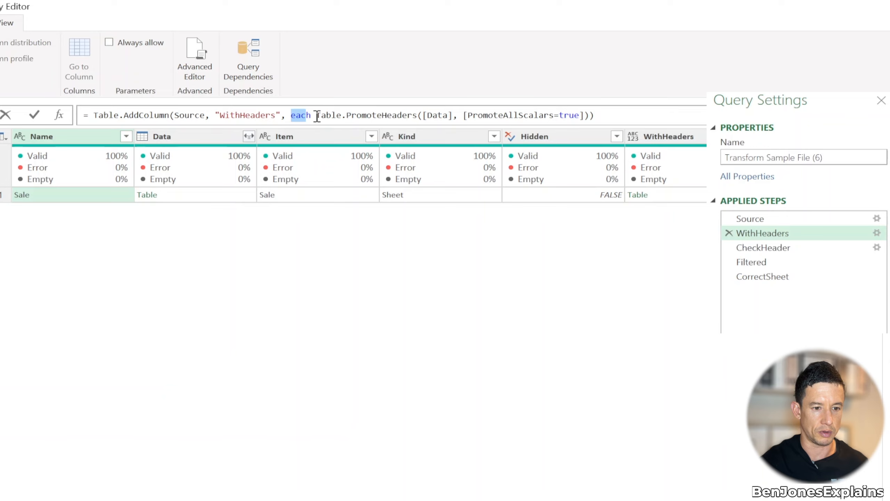
{"action": "left_click_drag", "start_coordinate": [317, 117], "coordinate": [418, 116]}
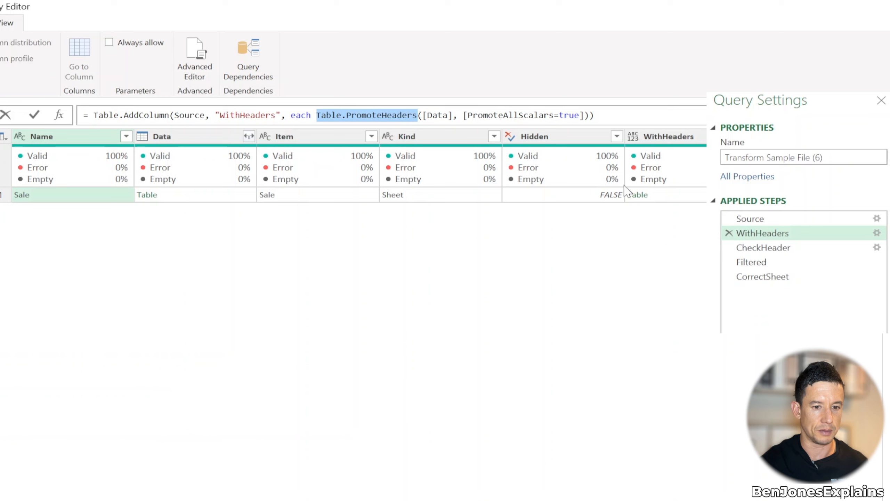
{"action": "left_click", "coordinate": [685, 221]}
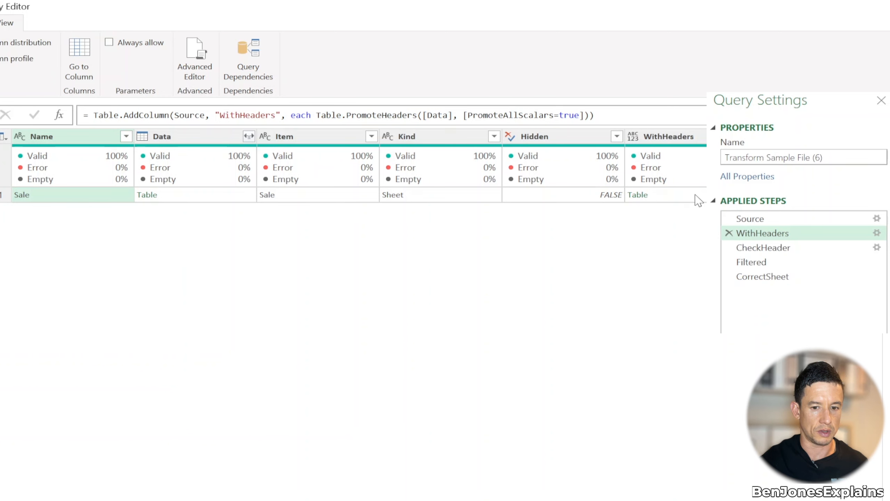
{"action": "left_click", "coordinate": [697, 197]}
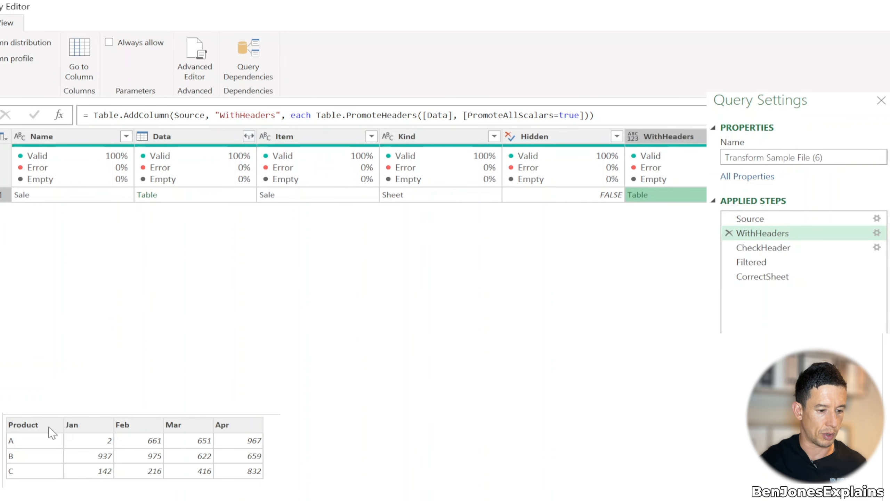
- Examine the CheckHeader step's List.Contains formula testing for the Product header, and preview the WithHeaders and HasDate cells
{"action": "left_click", "coordinate": [728, 248]}
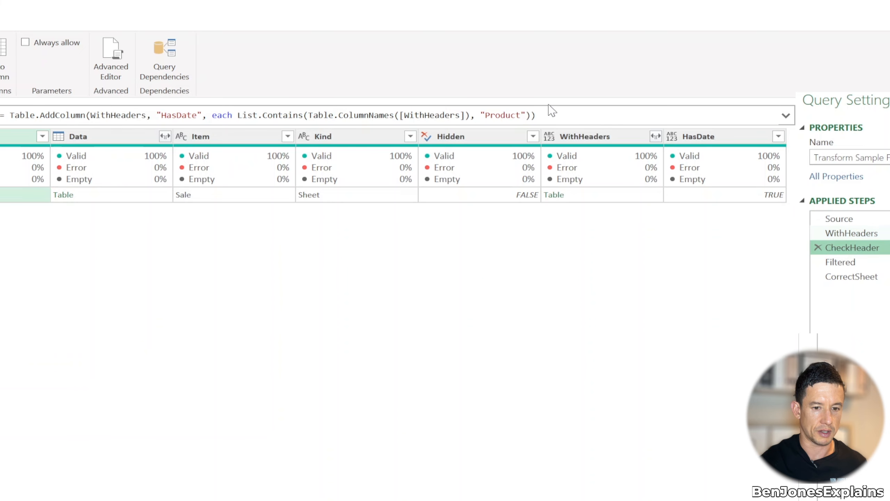
{"action": "left_click_drag", "start_coordinate": [15, 116], "coordinate": [81, 117]}
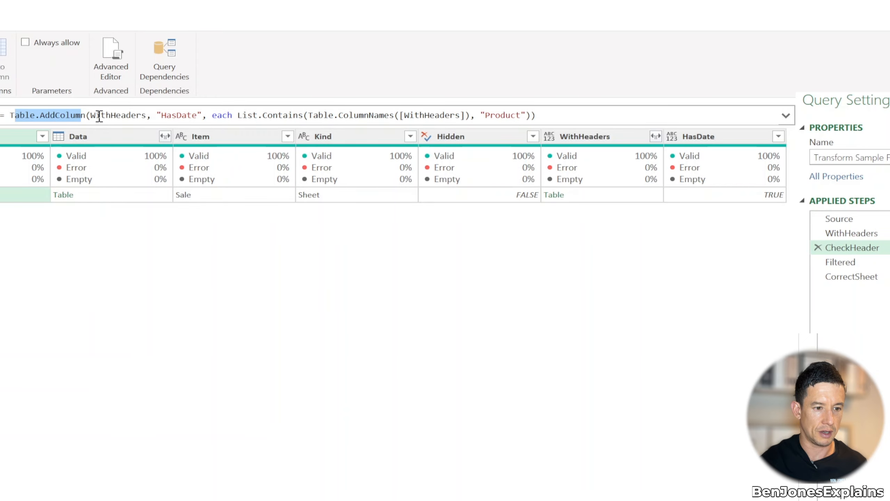
{"action": "mouse_move", "coordinate": [102, 117]}
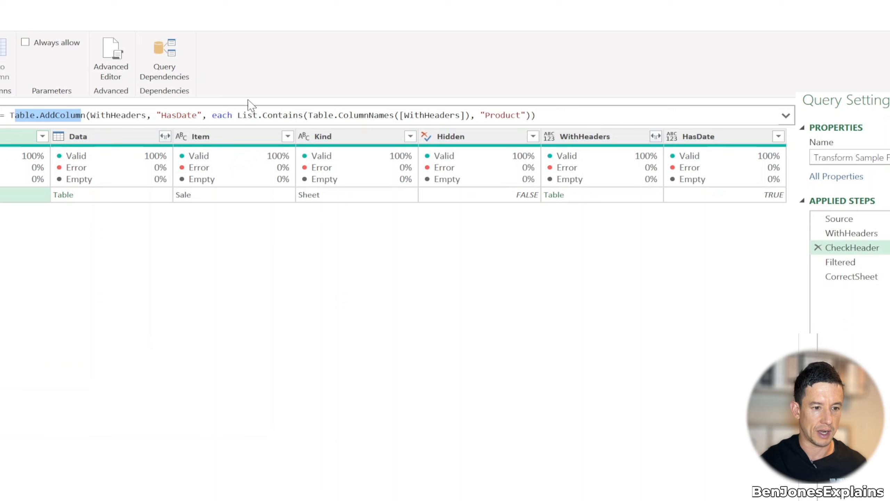
{"action": "left_click_drag", "start_coordinate": [157, 117], "coordinate": [197, 117]}
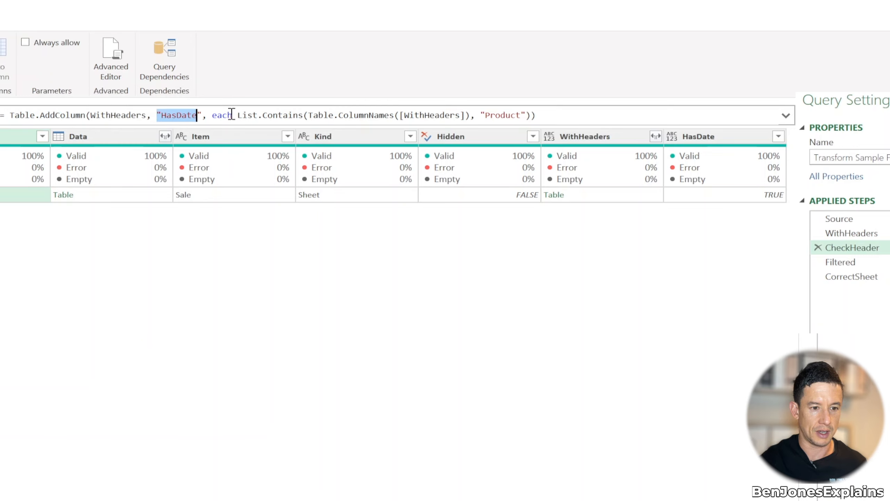
{"action": "left_click_drag", "start_coordinate": [218, 115], "coordinate": [226, 116]}
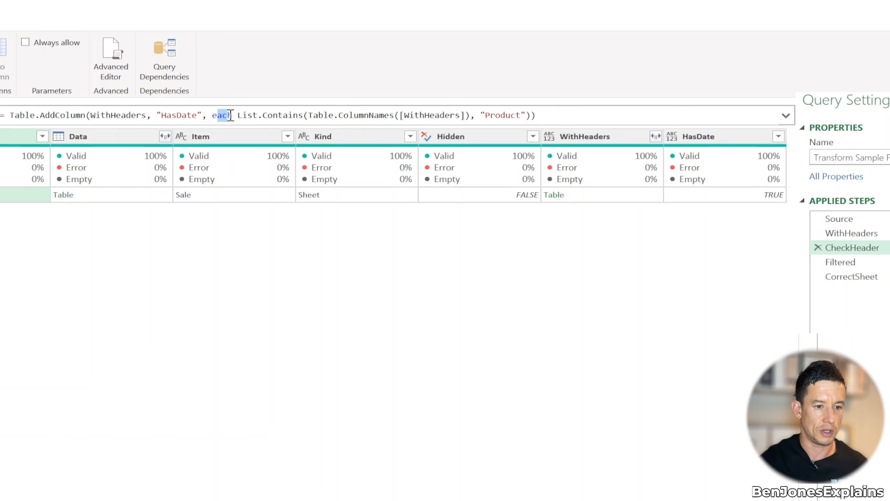
{"action": "left_click_drag", "start_coordinate": [237, 115], "coordinate": [303, 115]}
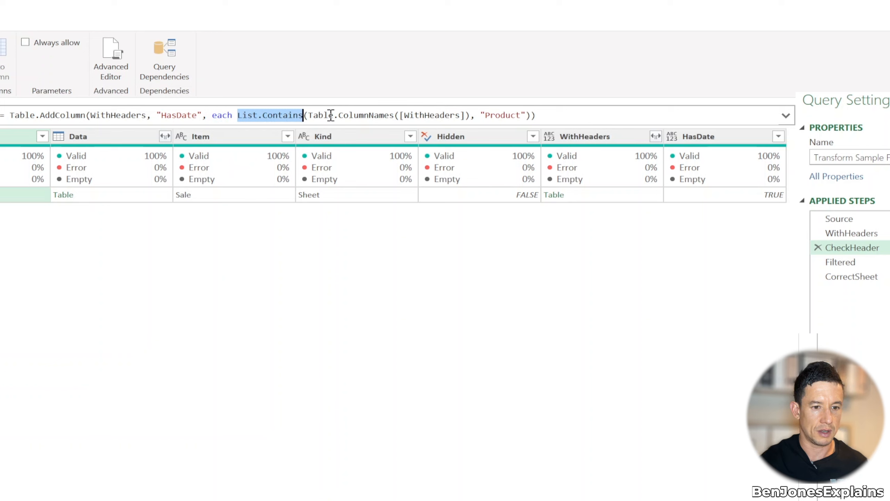
{"action": "mouse_move", "coordinate": [323, 115]}
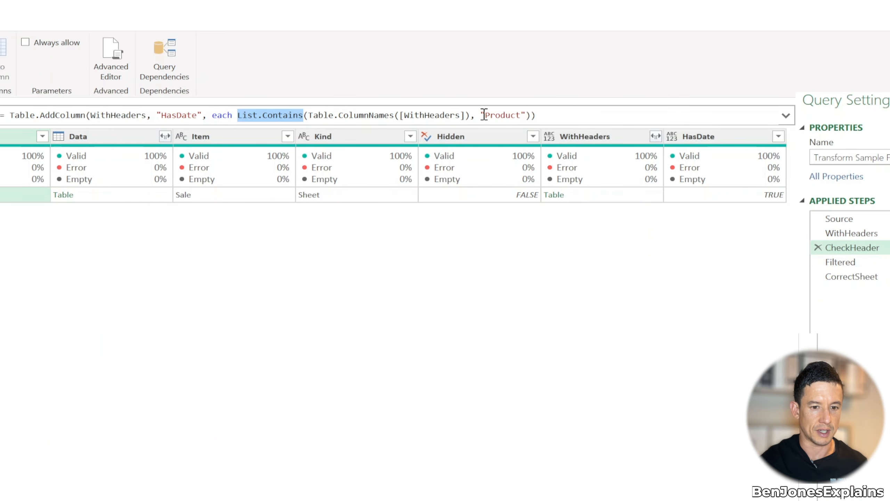
{"action": "left_click", "coordinate": [595, 198]}
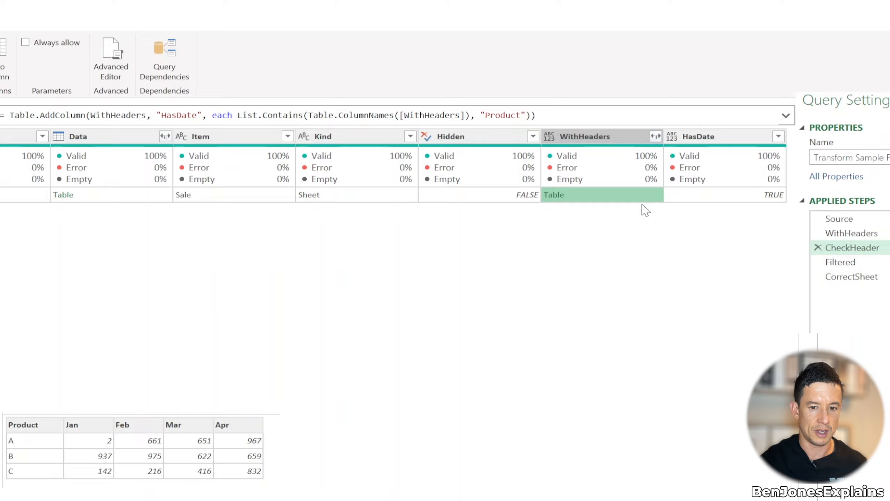
{"action": "left_click", "coordinate": [706, 201]}
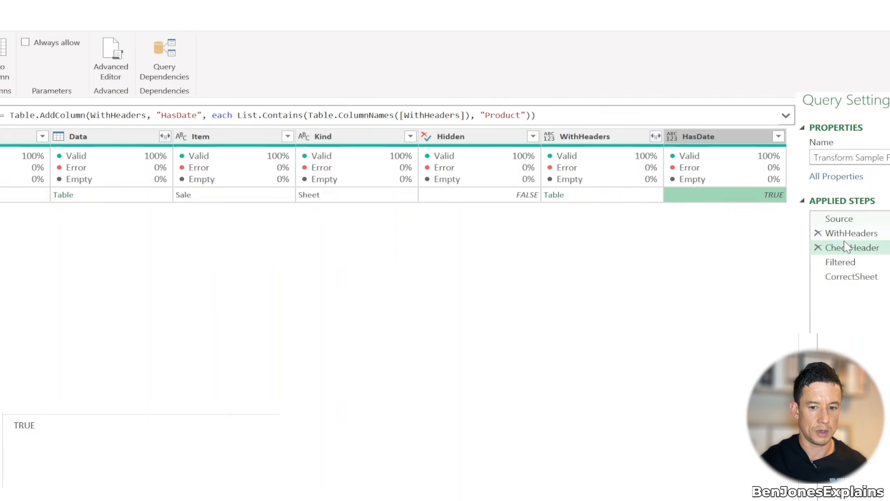
- Examine the Filtered step's Table.SelectRows conditions on HasDate and Kind equal to Sheet
{"action": "left_click", "coordinate": [850, 275]}
{"action": "left_click", "coordinate": [851, 266]}
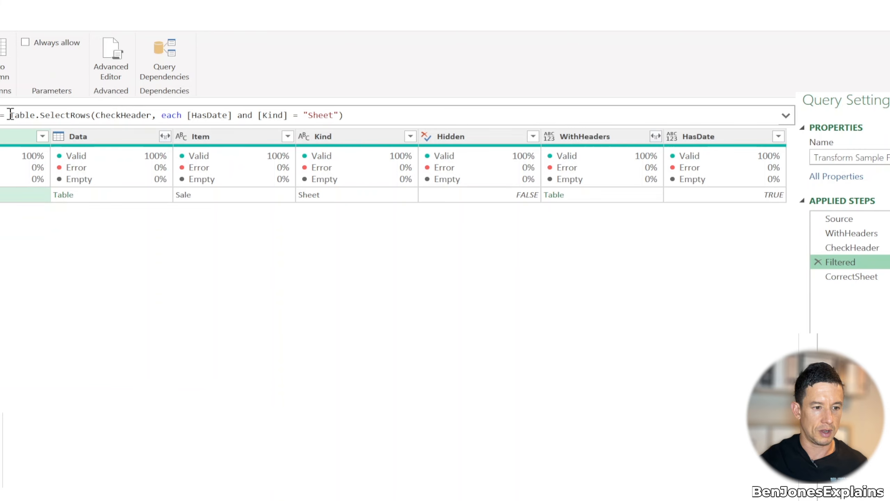
{"action": "left_click_drag", "start_coordinate": [9, 115], "coordinate": [101, 117]}
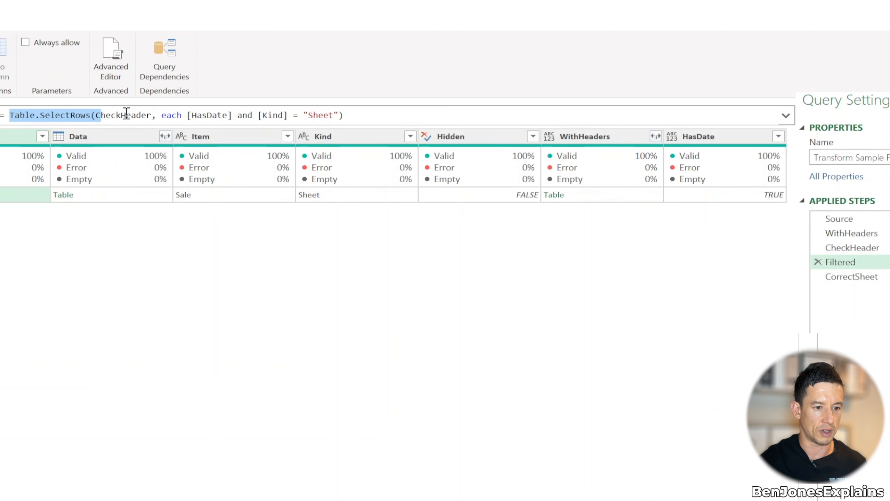
{"action": "left_click_drag", "start_coordinate": [161, 115], "coordinate": [210, 115]}
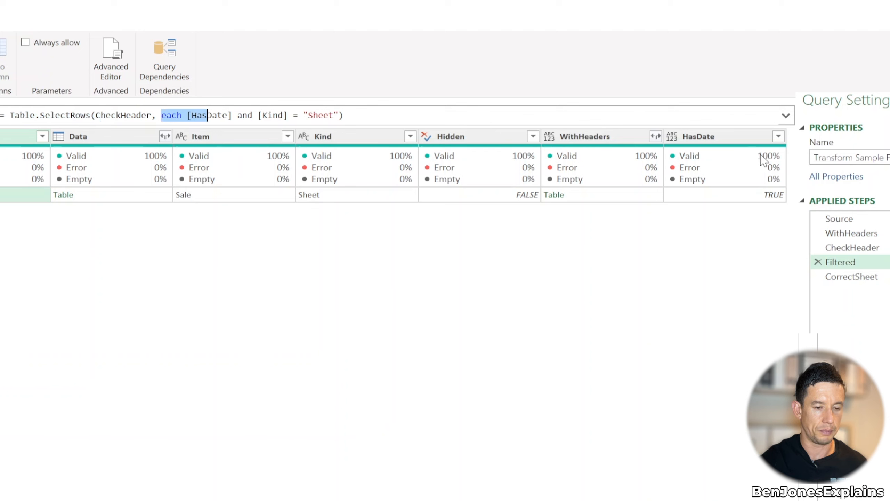
{"action": "left_click_drag", "start_coordinate": [259, 115], "coordinate": [335, 114]}
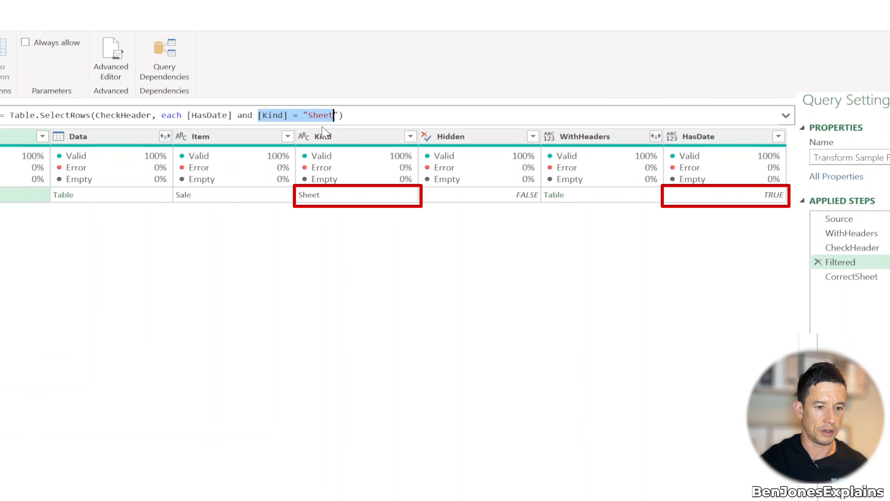
{"action": "left_click", "coordinate": [320, 196]}
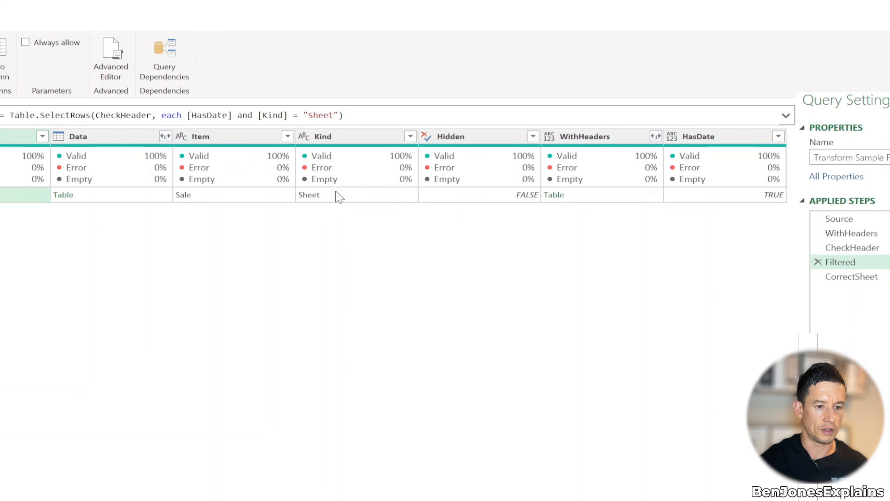
- Examine the CorrectSheet step's Filtered{0}[WithHeaders] formula, and open the HeaderContains query to check the combined sales data
{"action": "left_click", "coordinate": [848, 277]}
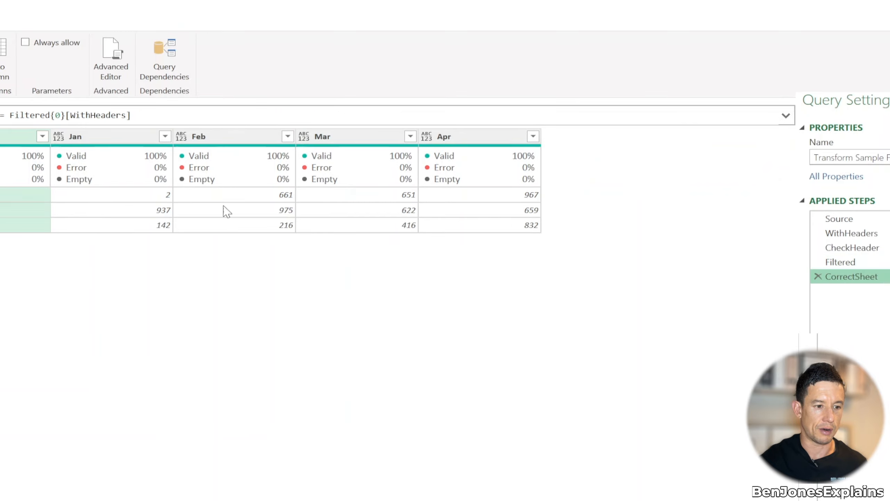
{"action": "left_click", "coordinate": [32, 111]}
{"action": "left_click_drag", "start_coordinate": [51, 115], "coordinate": [13, 116]}
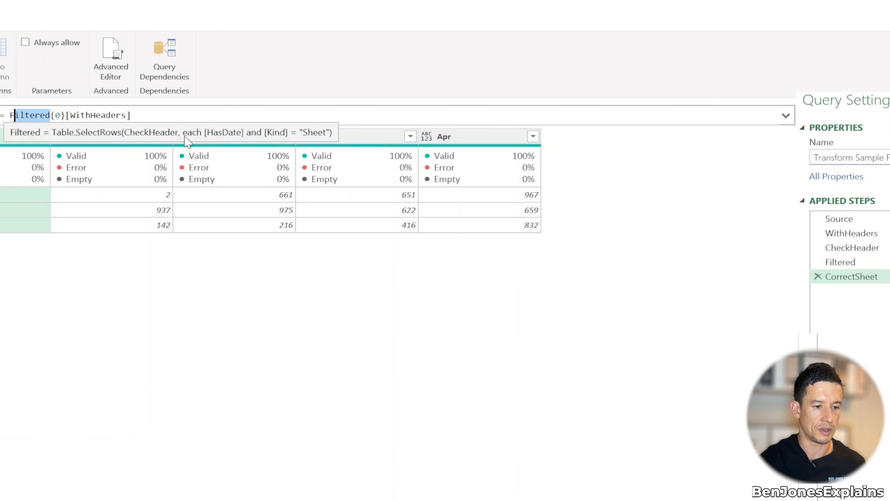
{"action": "left_click", "coordinate": [56, 114]}
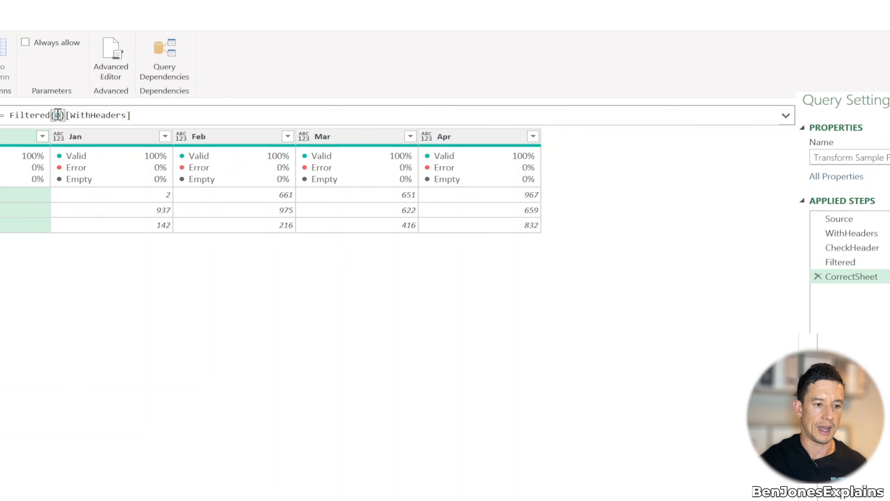
{"action": "left_click_drag", "start_coordinate": [71, 115], "coordinate": [126, 115]}
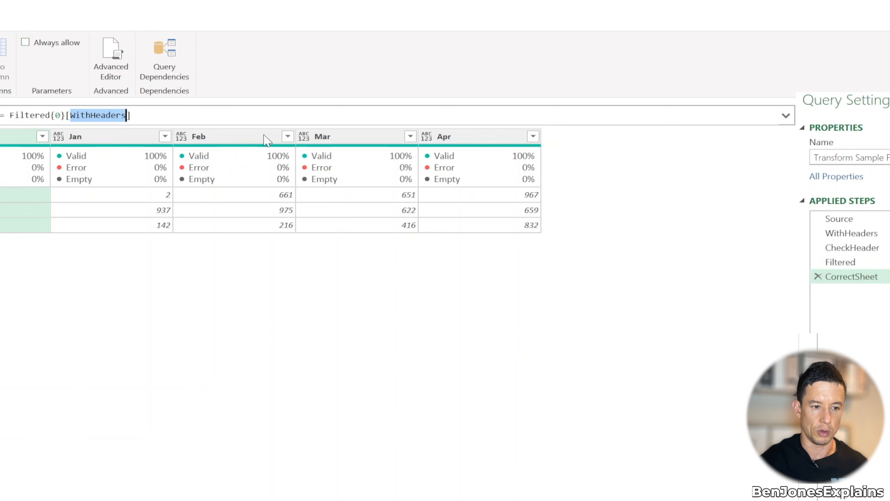
{"action": "left_click", "coordinate": [149, 323]}
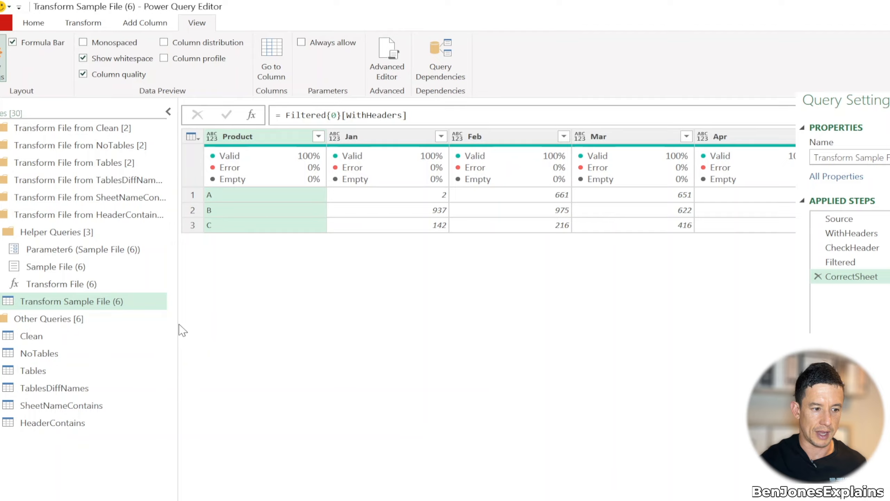
{"action": "left_click", "coordinate": [93, 423]}
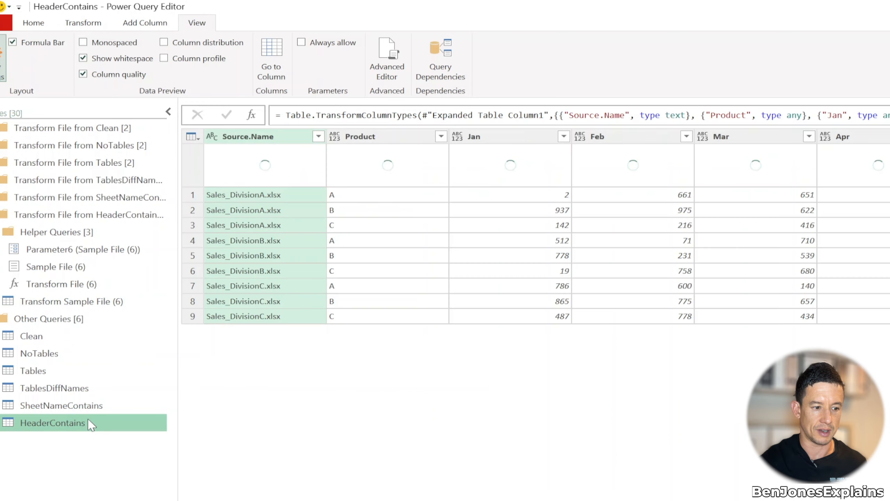